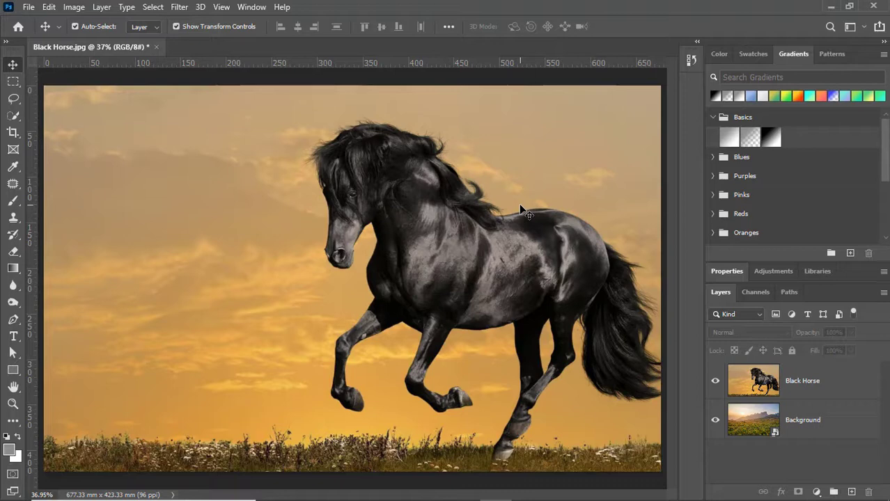
# - Draw a loose Lasso selection around the horse's mane, including the stray hairs and a margin of sky
pyautogui.hotkey('ctrl', '+')
pyautogui.hotkey('ctrl', '+')
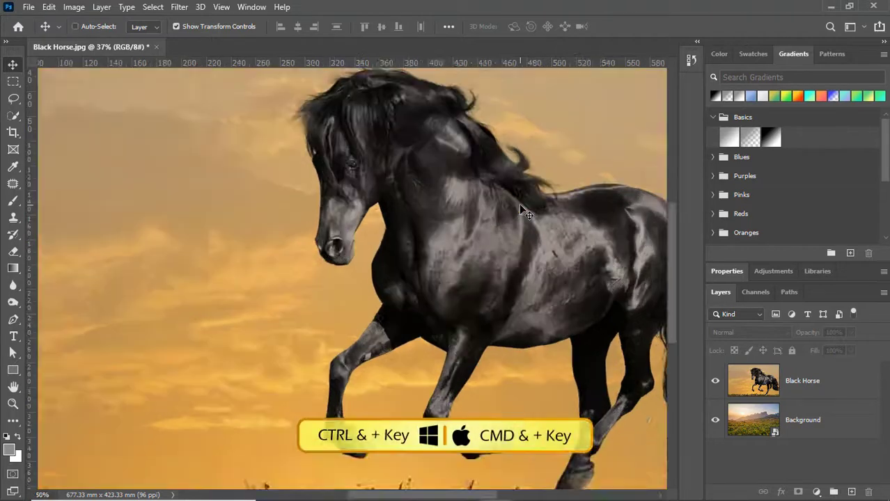
pyautogui.press('space')
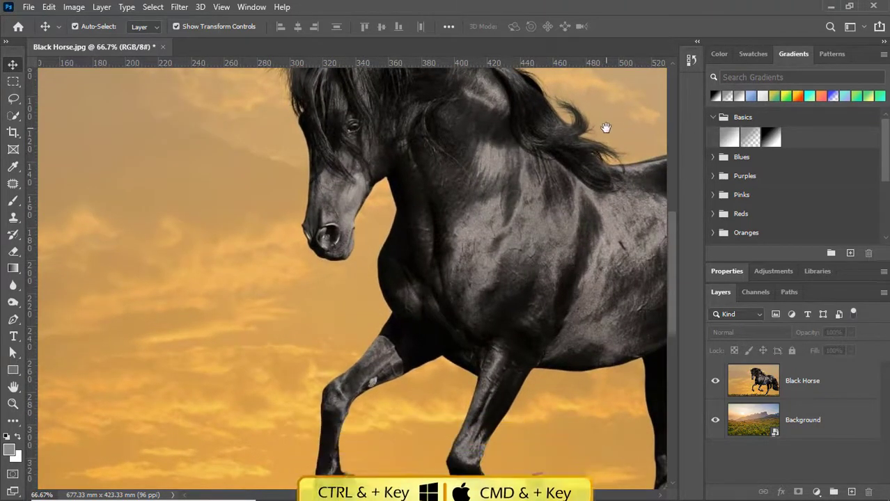
pyautogui.moveTo(606, 129); pyautogui.dragTo(401, 253)
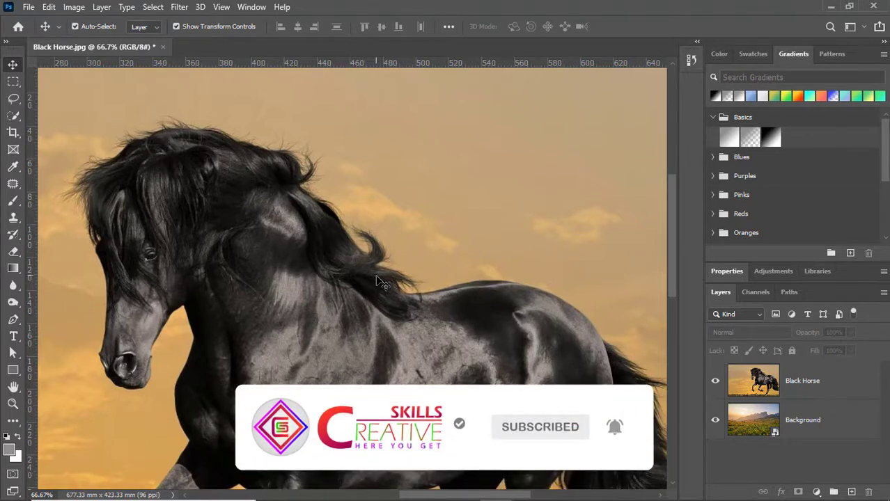
pyautogui.click(17, 102)
pyautogui.moveTo(81, 249)
pyautogui.mouseDown()
pyautogui.moveTo(111, 136)
pyautogui.moveTo(217, 119)
pyautogui.moveTo(330, 169)
pyautogui.moveTo(396, 234)
pyautogui.moveTo(426, 325)
pyautogui.moveTo(175, 207)
pyautogui.moveTo(85, 250)
pyautogui.mouseUp()
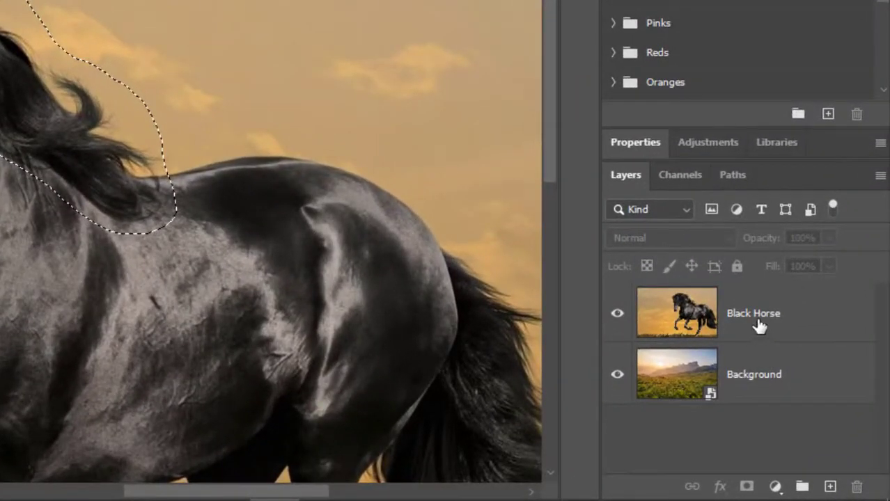
# - Copy the selected mane from the Black Horse layer to a new layer, then leave only the Black Horse layer visible
pyautogui.click(757, 319)
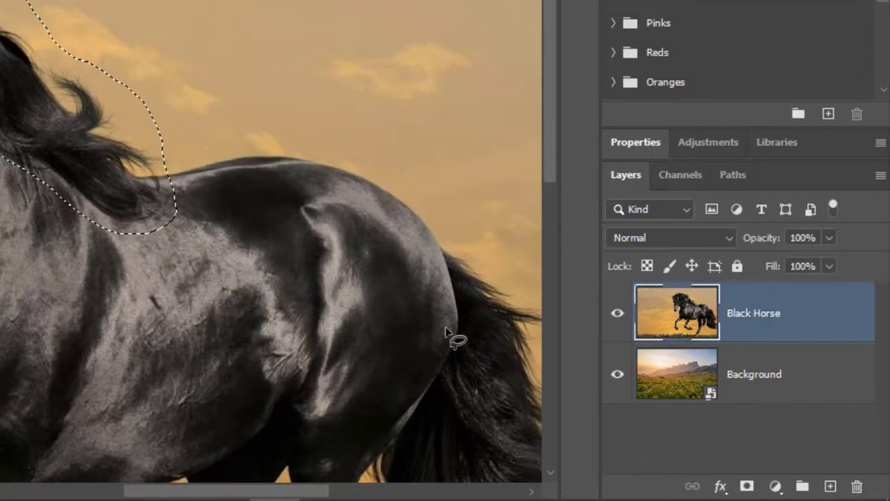
pyautogui.hotkey('ctrl', 'j')
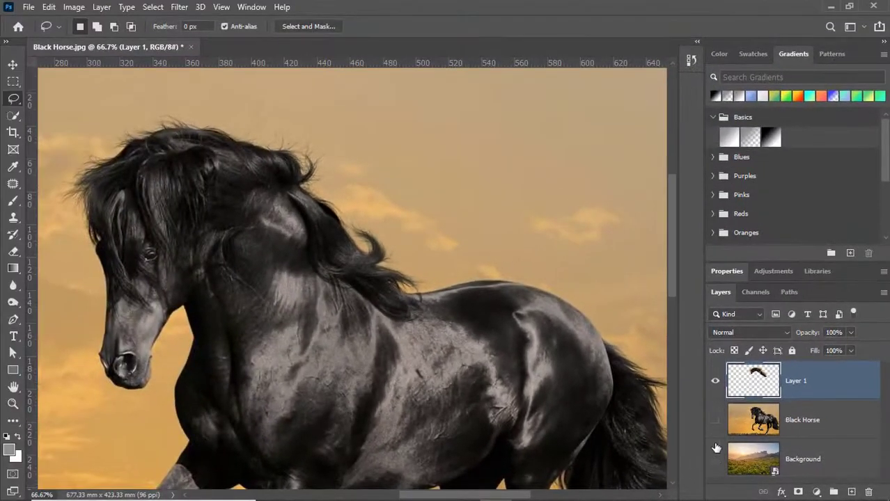
pyautogui.moveTo(695, 411); pyautogui.dragTo(693, 451)
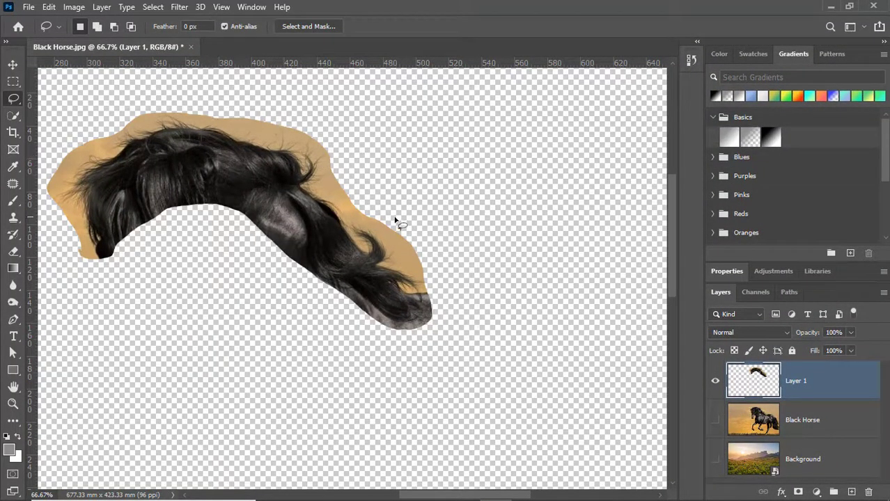
pyautogui.click(715, 384)
pyautogui.click(715, 421)
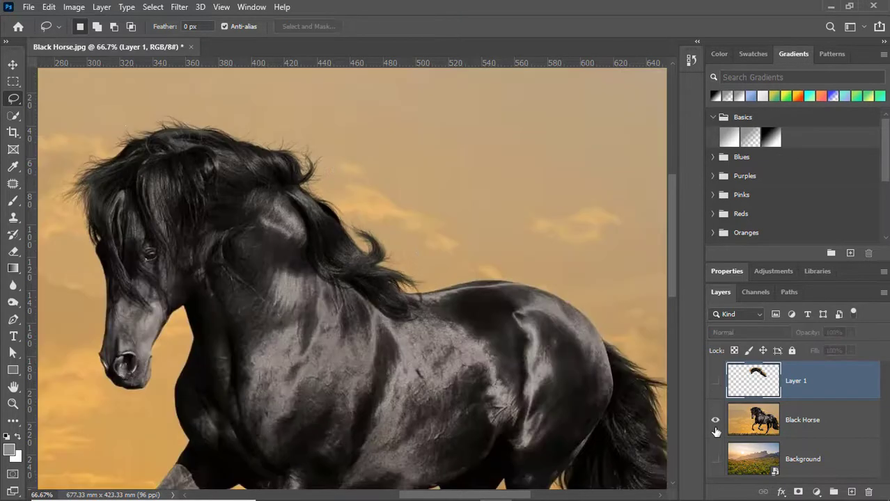
# - Draw a loose Lasso selection around the horse's whole tail, including its stray hairs
pyautogui.scroll(-8, 599, 349)
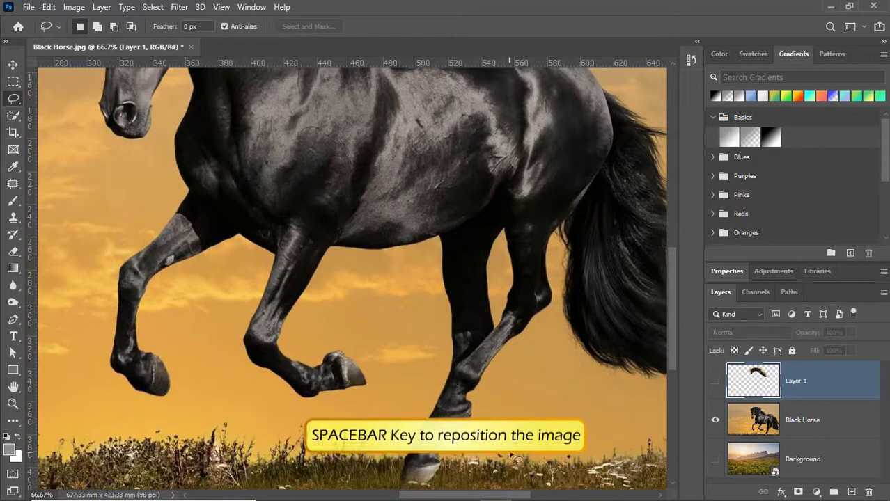
pyautogui.moveTo(596, 364)
pyautogui.mouseDown()
pyautogui.moveTo(512, 378)
pyautogui.moveTo(512, 408)
pyautogui.mouseUp()
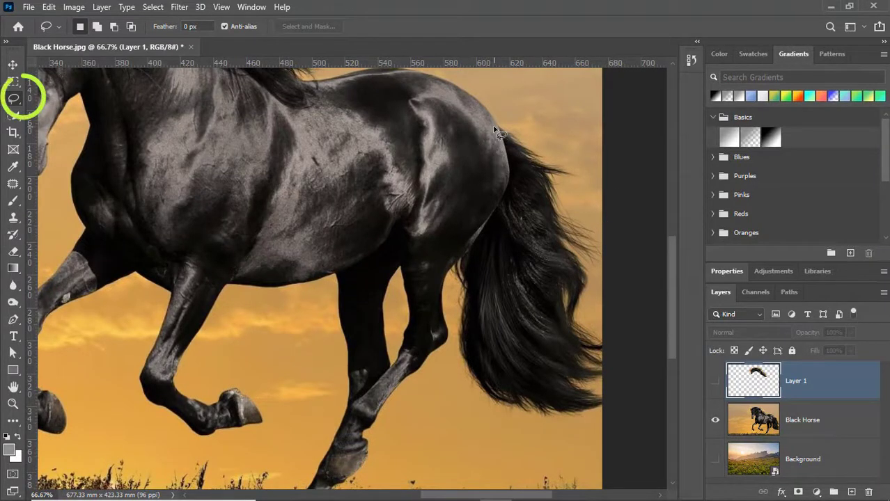
pyautogui.moveTo(493, 126)
pyautogui.mouseDown()
pyautogui.moveTo(533, 121)
pyautogui.moveTo(575, 176)
pyautogui.moveTo(593, 226)
pyautogui.moveTo(605, 399)
pyautogui.moveTo(545, 425)
pyautogui.moveTo(489, 411)
pyautogui.moveTo(456, 370)
pyautogui.moveTo(455, 250)
pyautogui.moveTo(481, 179)
pyautogui.moveTo(493, 125)
pyautogui.mouseUp()
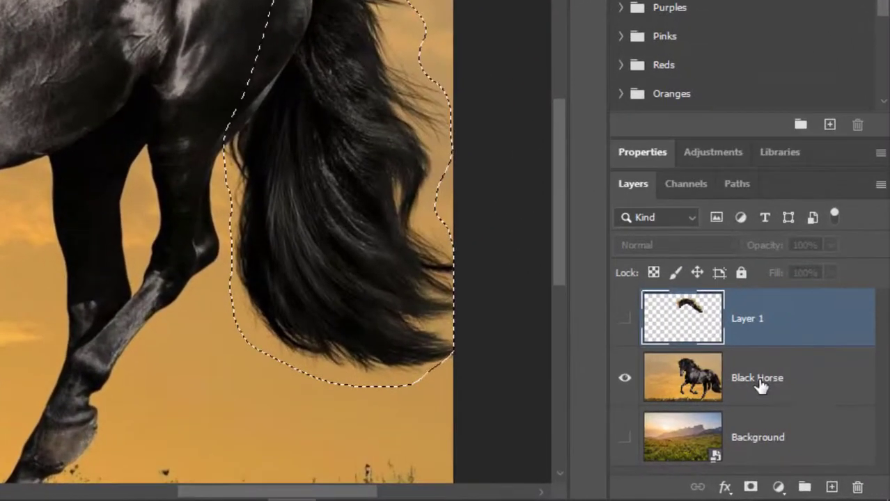
# - Copy the selected tail from the Black Horse layer to a new layer and hide that new layer
pyautogui.click(792, 412)
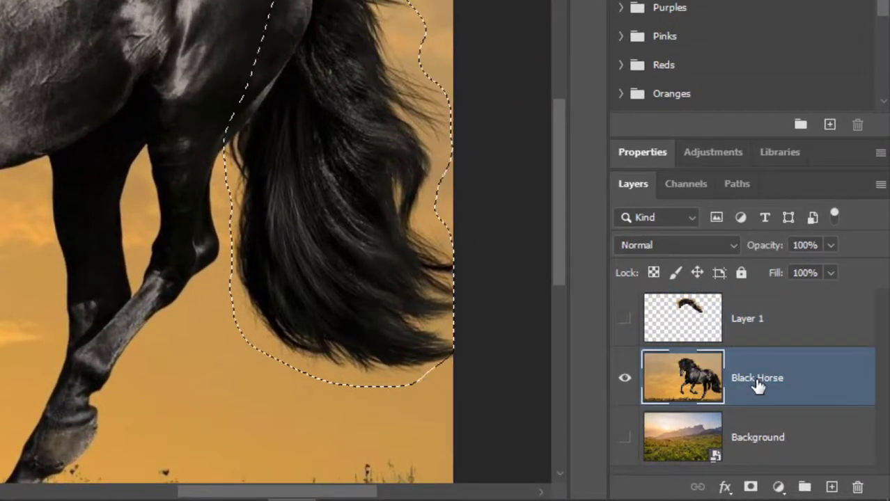
pyautogui.hotkey('ctrl', 'j')
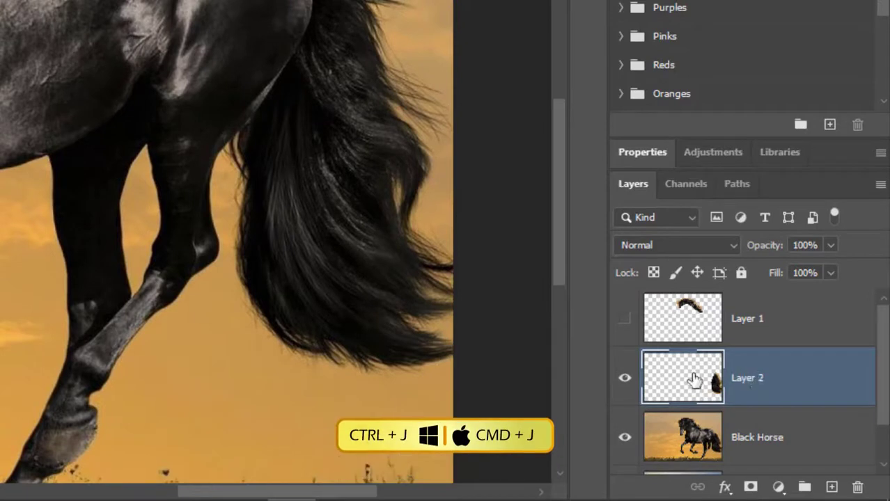
pyautogui.click(625, 380)
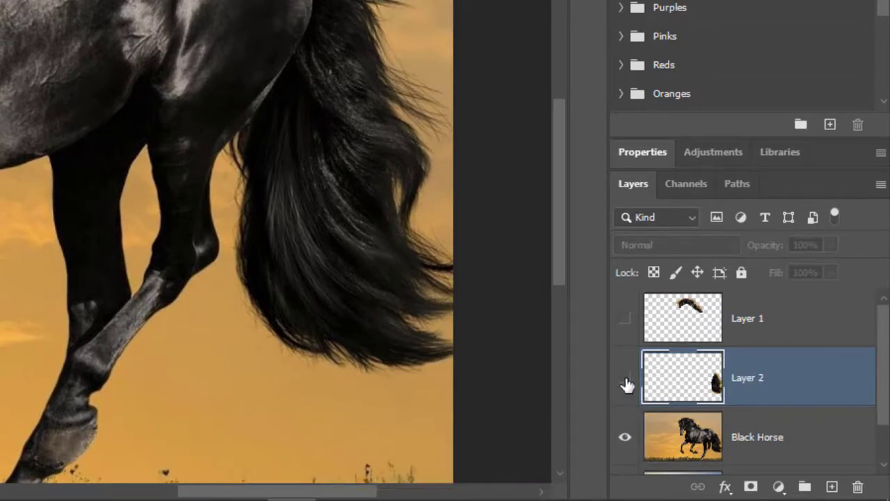
# - Select the whole horse on the Black Horse layer with Select Subject and turn the selection into a layer mask
pyautogui.hotkey('ctrl', '0')
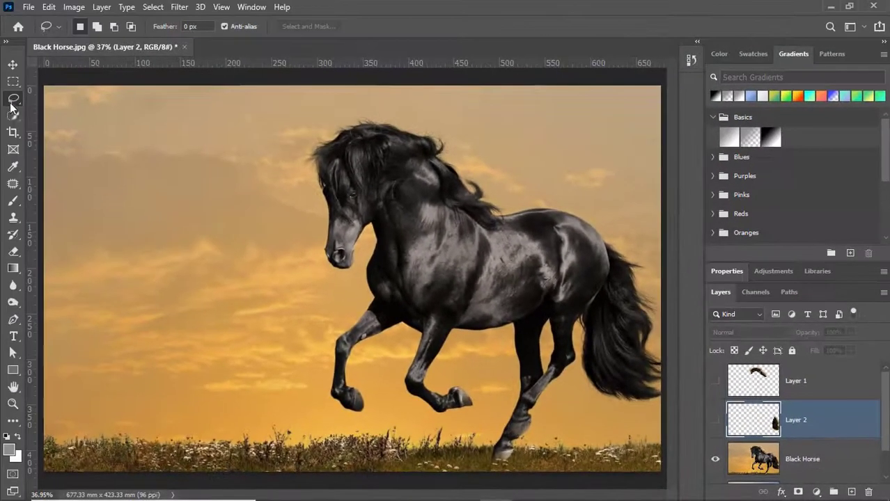
pyautogui.click(14, 116)
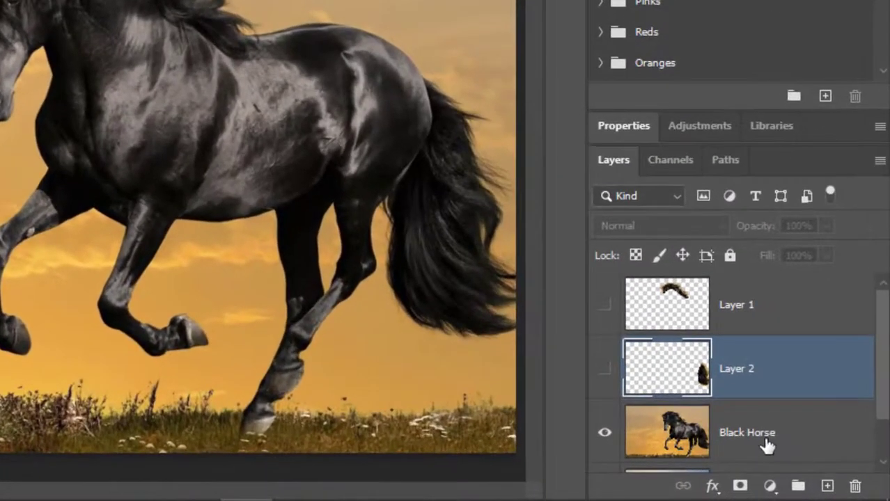
pyautogui.click(766, 446)
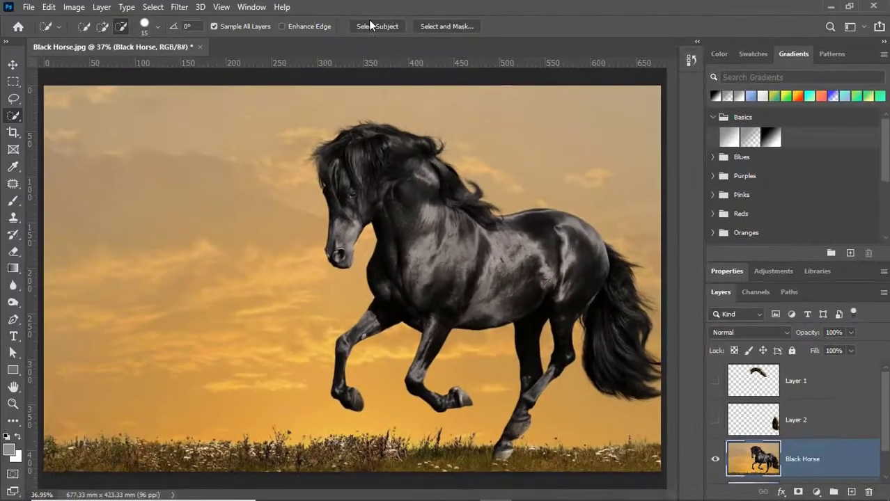
pyautogui.click(371, 26)
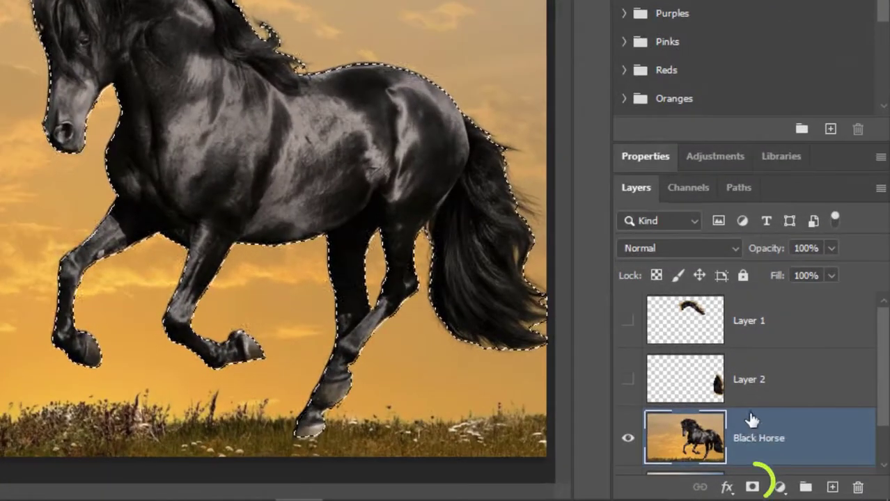
pyautogui.click(798, 492)
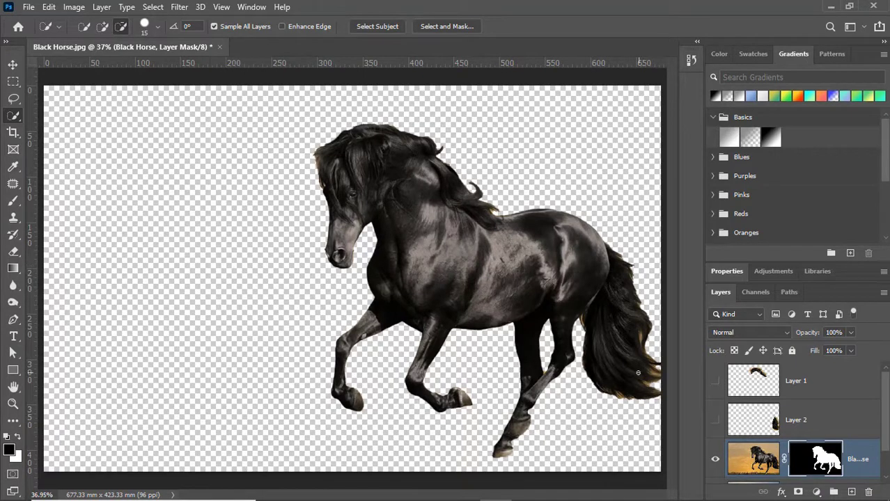
# - Hide the masked Black Horse layer, then show and activate the mane layer, Layer 1
pyautogui.click(718, 465)
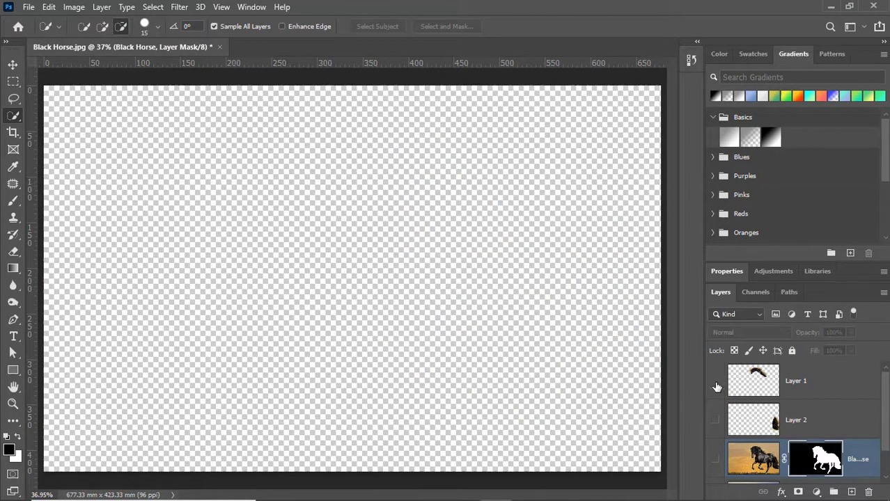
pyautogui.click(718, 387)
pyautogui.click(822, 383)
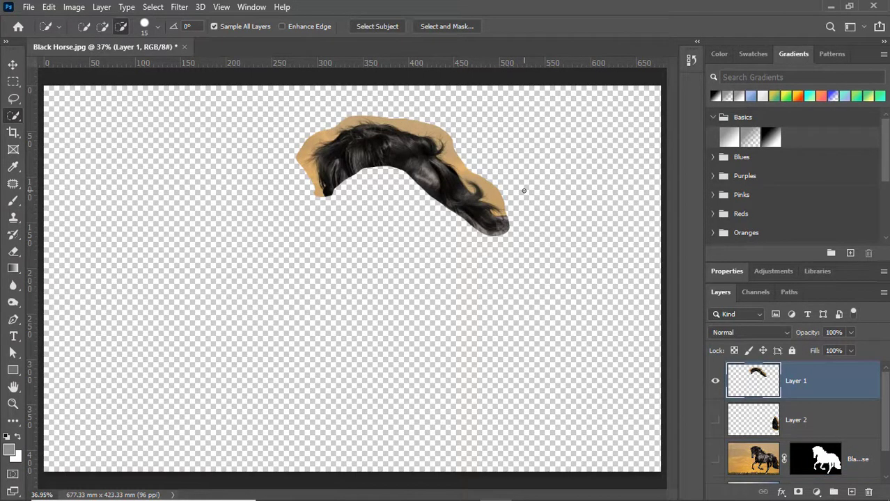
# - Select the mane hair with the Quick Selection tool and subtract the sky area in front of the forelock
pyautogui.hotkey('ctrl', '+')
pyautogui.hotkey('ctrl', '+')
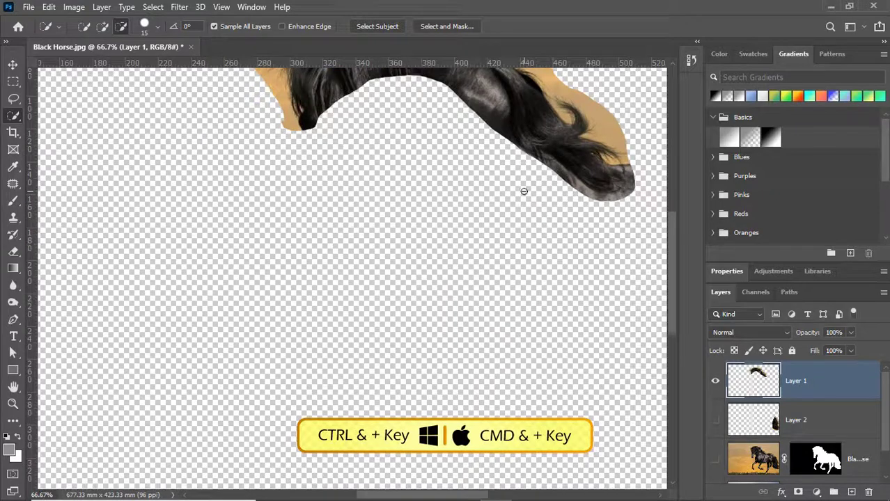
pyautogui.scroll(5, 524, 191)
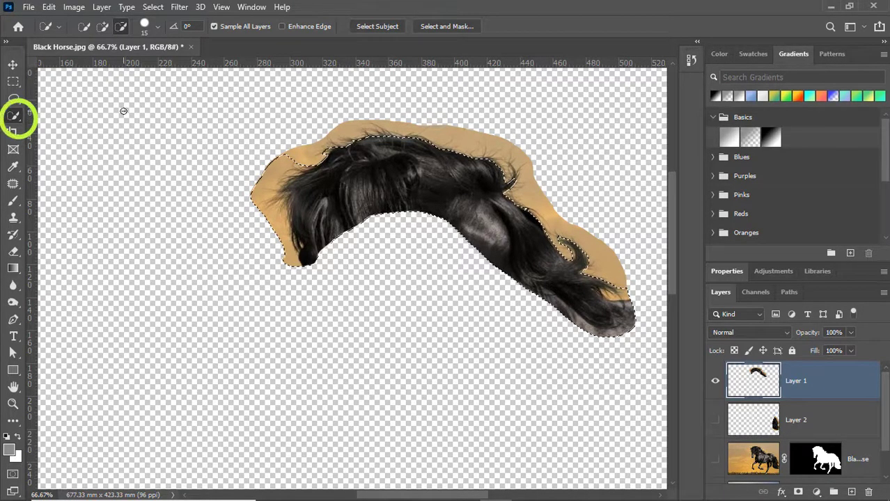
pyautogui.click(121, 28)
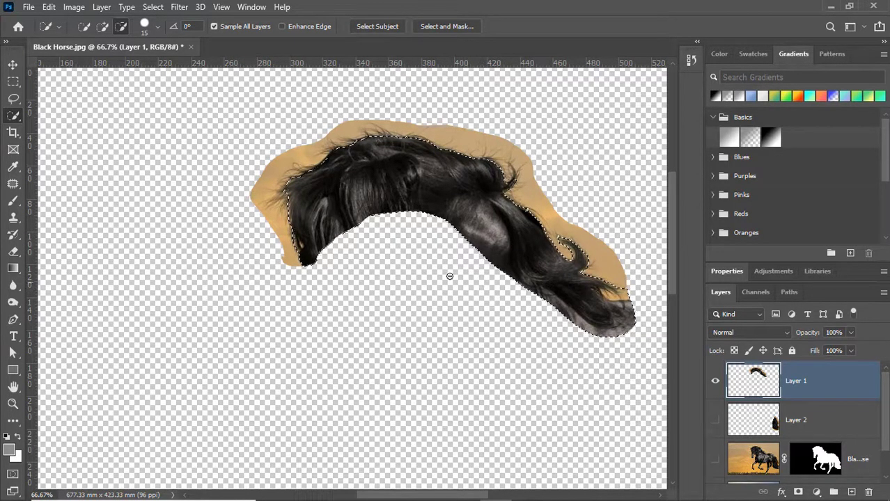
# - Open the mane selection in Select and Mask and set the Refine Edge Brush to size 35
pyautogui.click(443, 28)
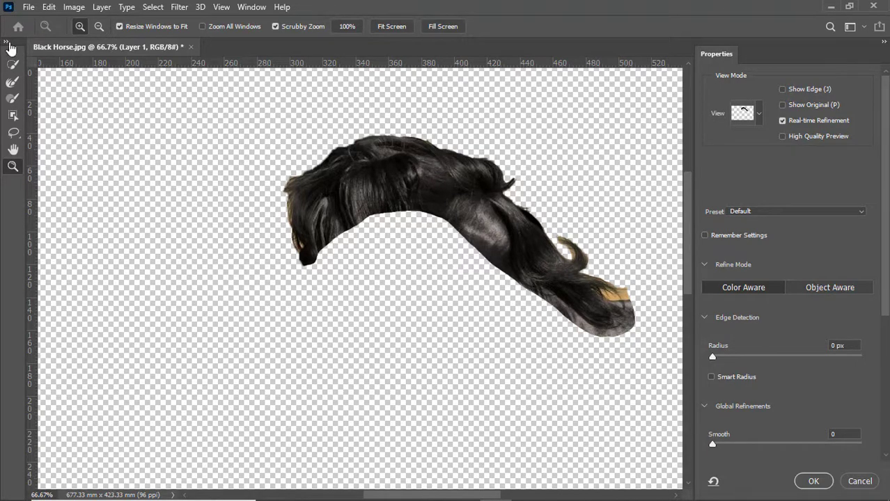
pyautogui.click(12, 64)
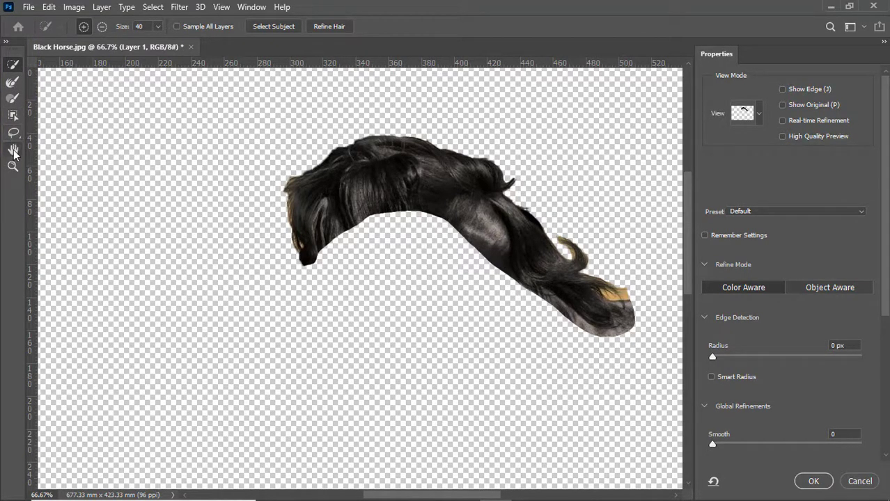
pyautogui.click(12, 83)
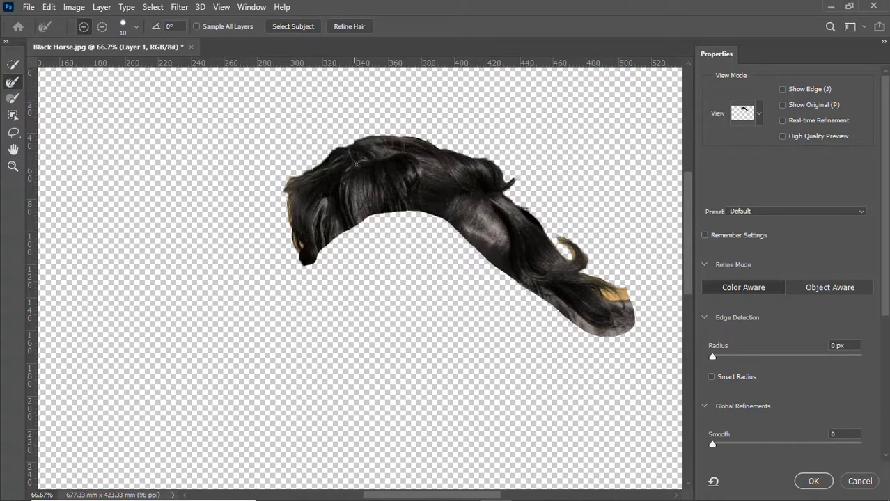
pyautogui.press(']')
pyautogui.press(']')
pyautogui.press(']')
pyautogui.press(']')
pyautogui.press(']')
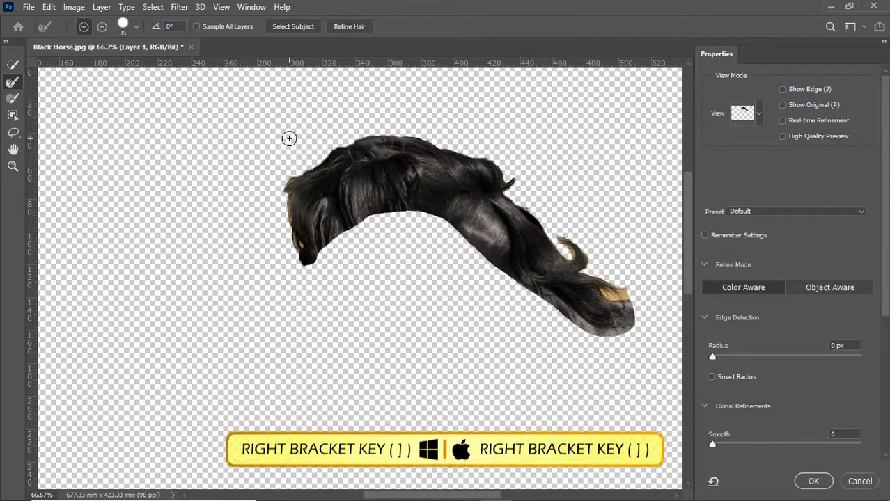
# - Switch the preview to Onion Skin view and set its transparency to 29%
pyautogui.click(757, 117)
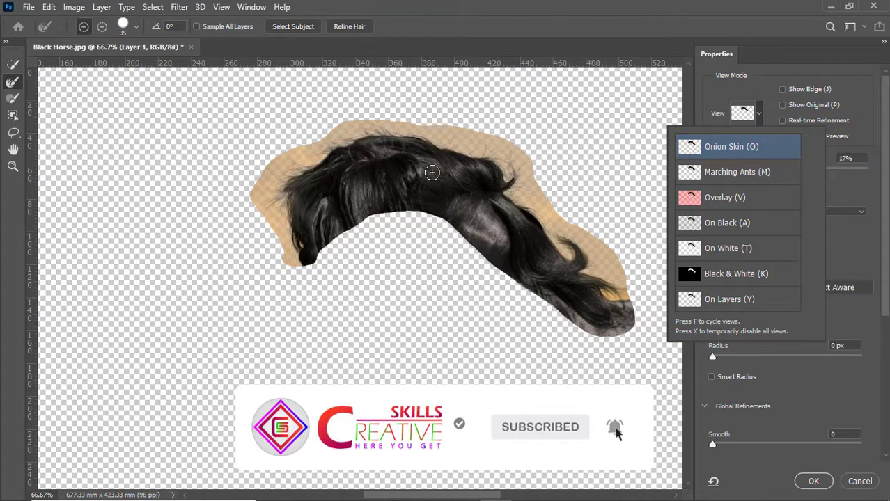
pyautogui.click(346, 163)
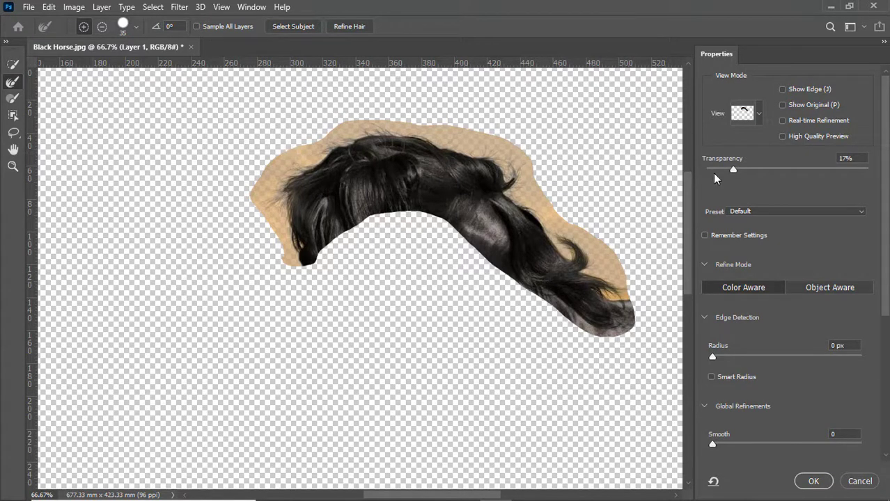
pyautogui.moveTo(731, 167); pyautogui.dragTo(758, 173)
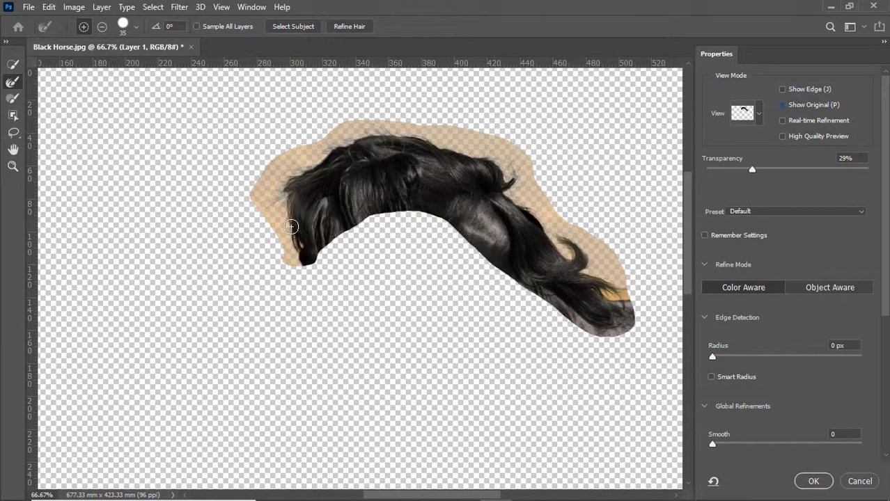
# - Paint with the Refine Edge Brush along the mane's outer edge, from the forelock to the hair tips on the back
pyautogui.hotkey('ctrl', '+')
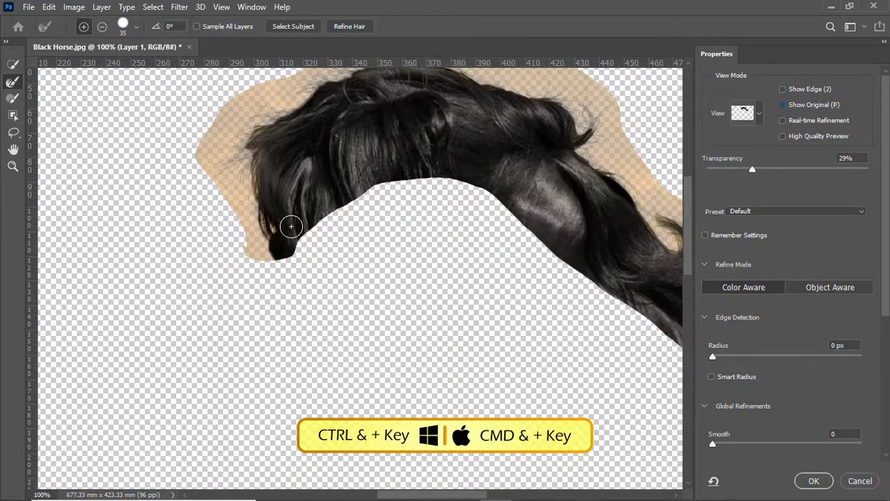
pyautogui.scroll(3, 330, 248)
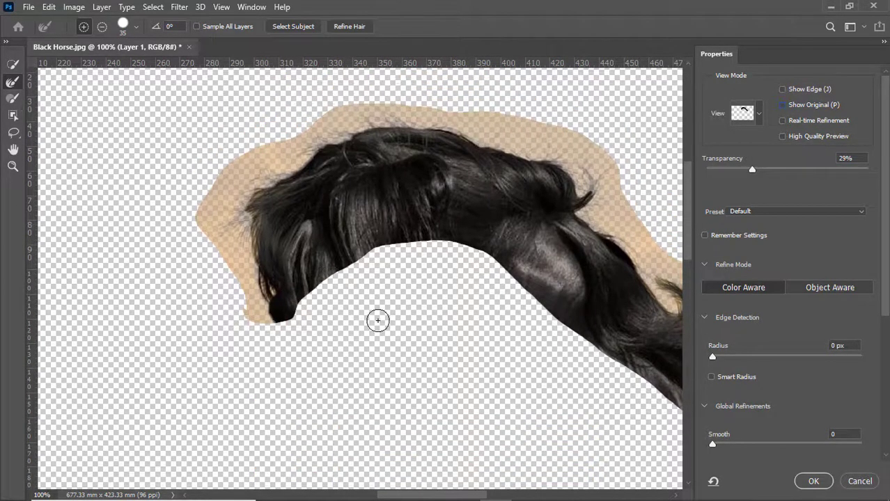
pyautogui.moveTo(403, 271)
pyautogui.mouseDown()
pyautogui.moveTo(379, 271)
pyautogui.moveTo(333, 227)
pyautogui.moveTo(307, 272)
pyautogui.moveTo(298, 273)
pyautogui.mouseUp()
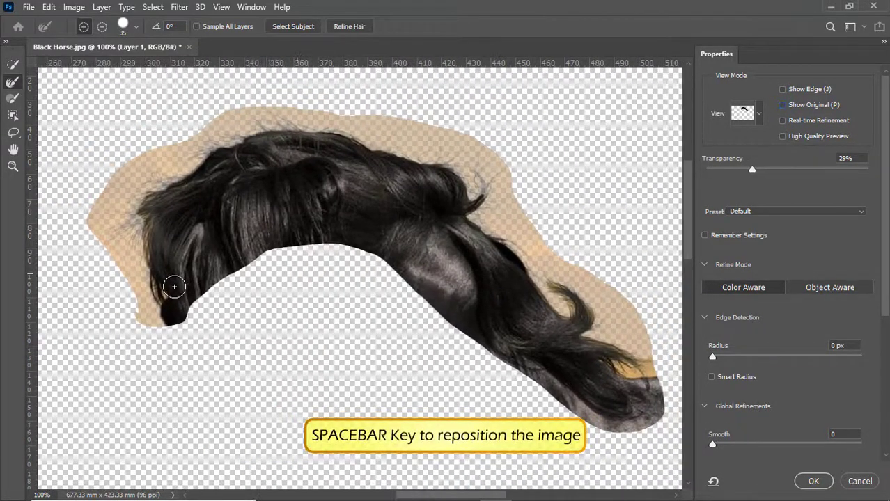
pyautogui.moveTo(174, 287)
pyautogui.mouseDown()
pyautogui.moveTo(151, 259)
pyautogui.moveTo(147, 222)
pyautogui.moveTo(117, 230)
pyautogui.moveTo(134, 231)
pyautogui.moveTo(156, 190)
pyautogui.moveTo(258, 124)
pyautogui.moveTo(308, 124)
pyautogui.moveTo(461, 171)
pyautogui.moveTo(492, 170)
pyautogui.moveTo(480, 210)
pyautogui.moveTo(517, 246)
pyautogui.moveTo(536, 286)
pyautogui.moveTo(582, 296)
pyautogui.moveTo(569, 322)
pyautogui.moveTo(626, 347)
pyautogui.moveTo(636, 364)
pyautogui.moveTo(663, 357)
pyautogui.moveTo(602, 360)
pyautogui.mouseUp()
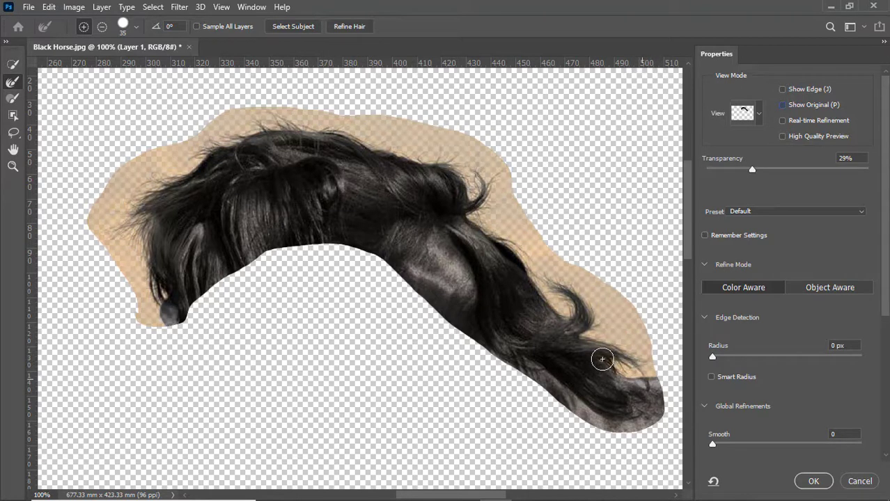
# - Switch the mane preview to On Layers view and compare the refined edge with the original selection
pyautogui.click(756, 118)
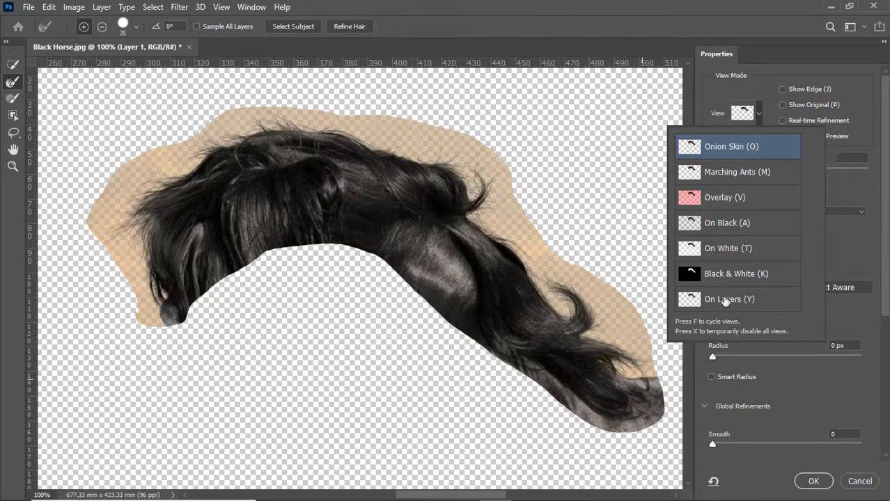
pyautogui.click(724, 300)
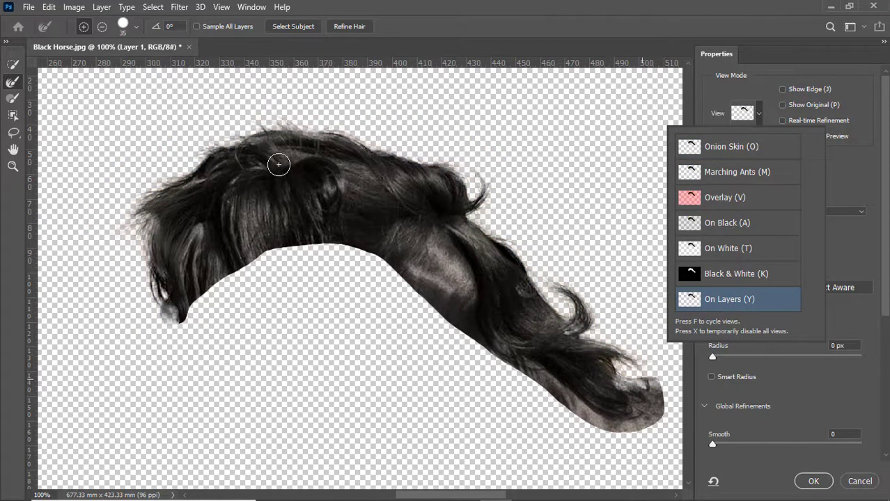
pyautogui.click(771, 68)
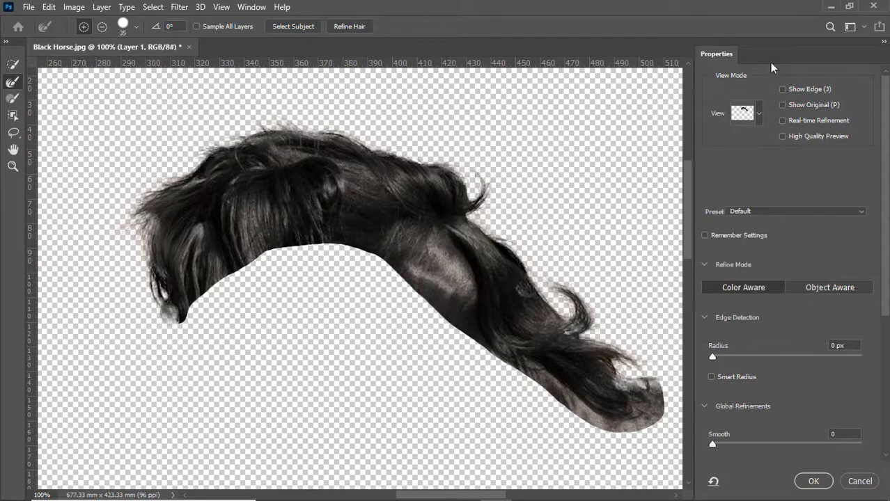
pyautogui.click(781, 104)
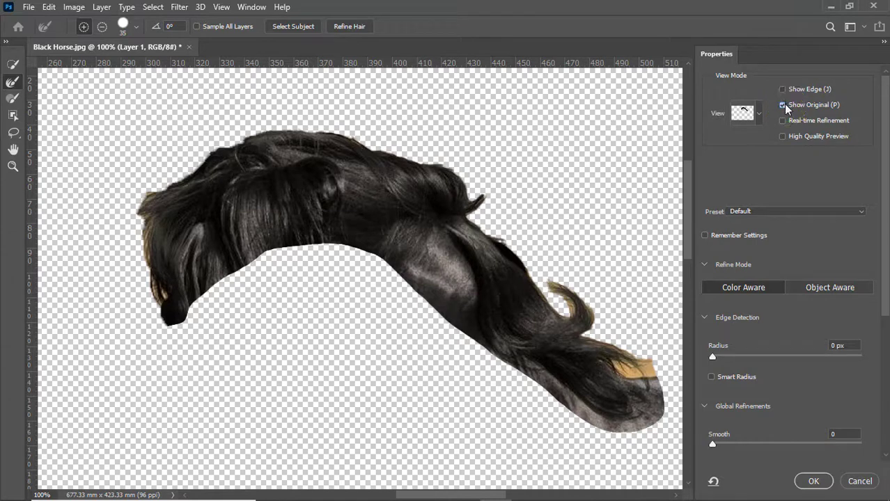
pyautogui.click(782, 104)
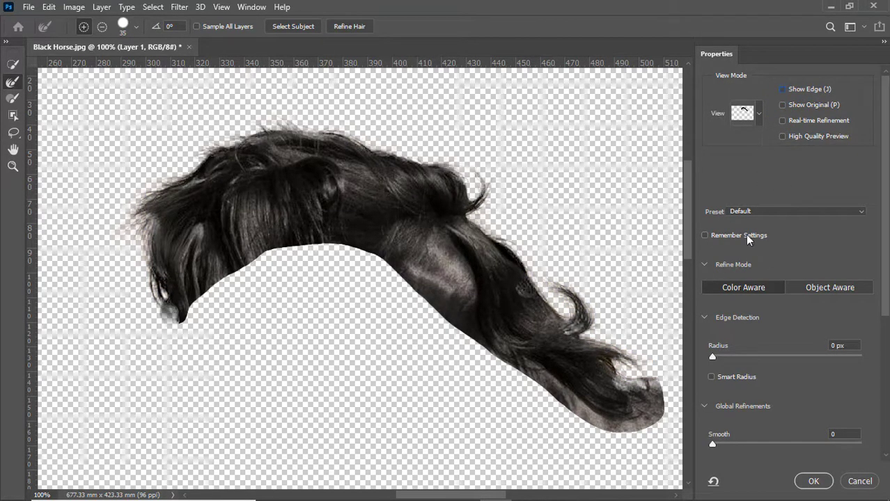
# - Set the edge detection radius to 2 px and enable Smart Radius for the mane
pyautogui.scroll(-3, 741, 226)
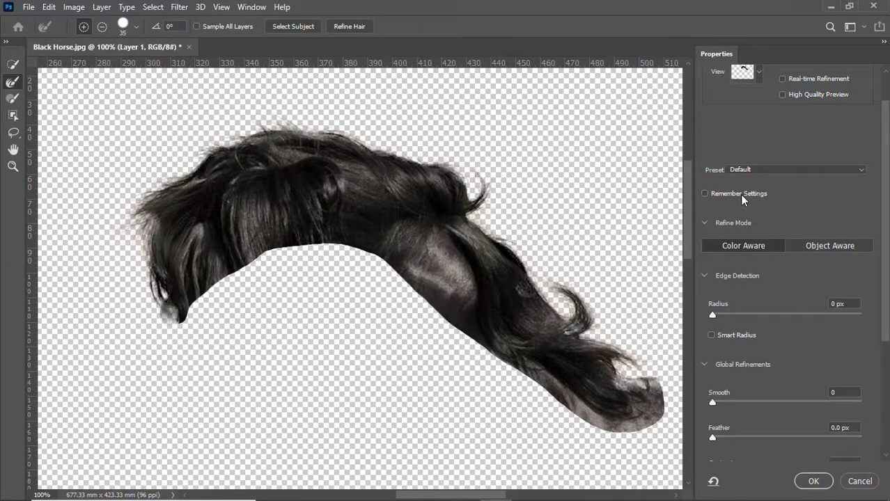
pyautogui.click(704, 195)
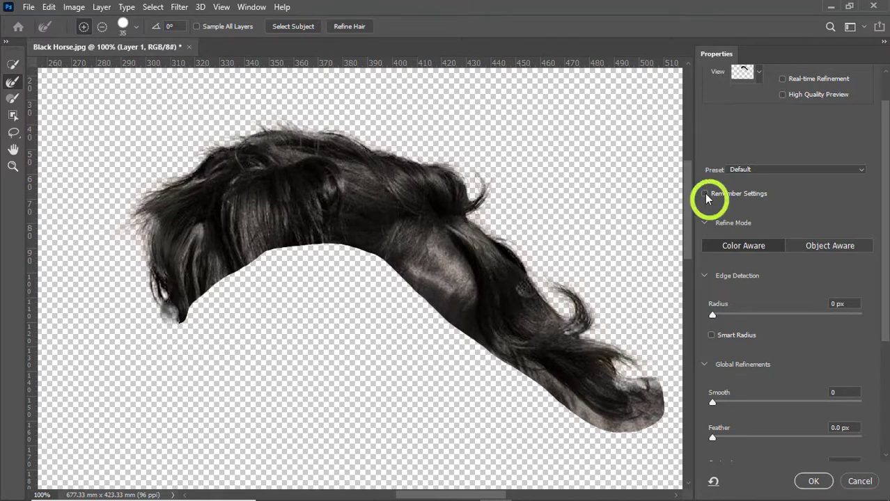
pyautogui.scroll(-5, 706, 202)
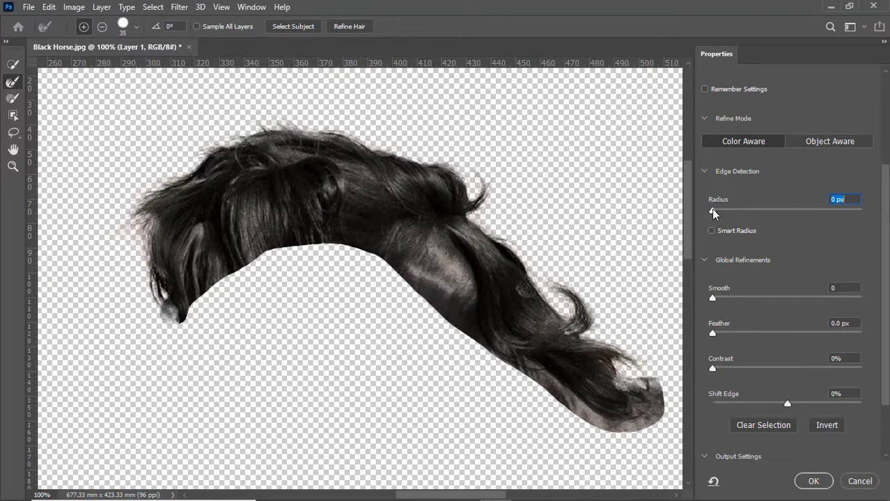
pyautogui.moveTo(713, 213); pyautogui.dragTo(725, 211)
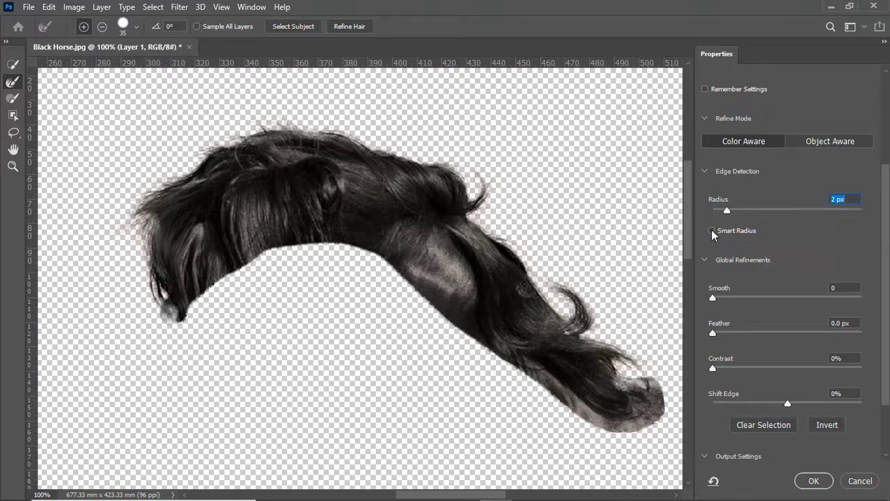
pyautogui.click(712, 231)
pyautogui.scroll(-3, 738, 242)
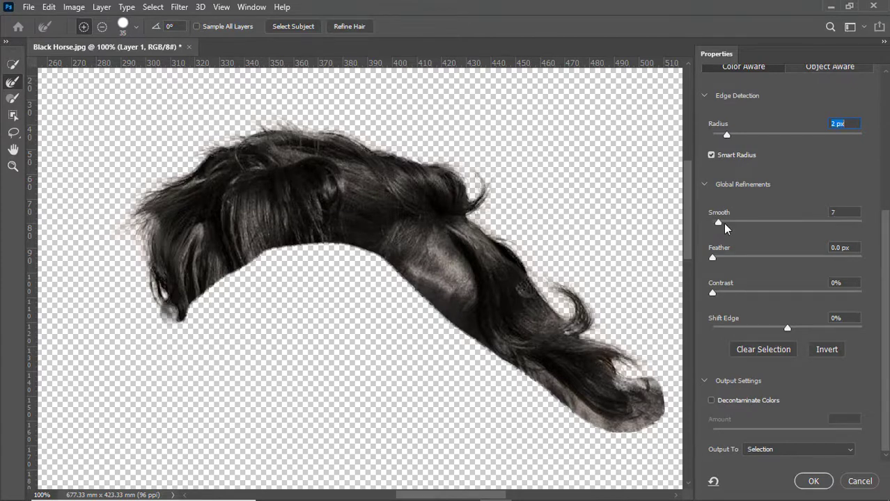
# - Try a feather of 8.2 px on the mane's edge and reset Smooth and Feather to 0
pyautogui.moveTo(718, 222)
pyautogui.mouseDown()
pyautogui.moveTo(772, 224)
pyautogui.moveTo(701, 224)
pyautogui.mouseUp()
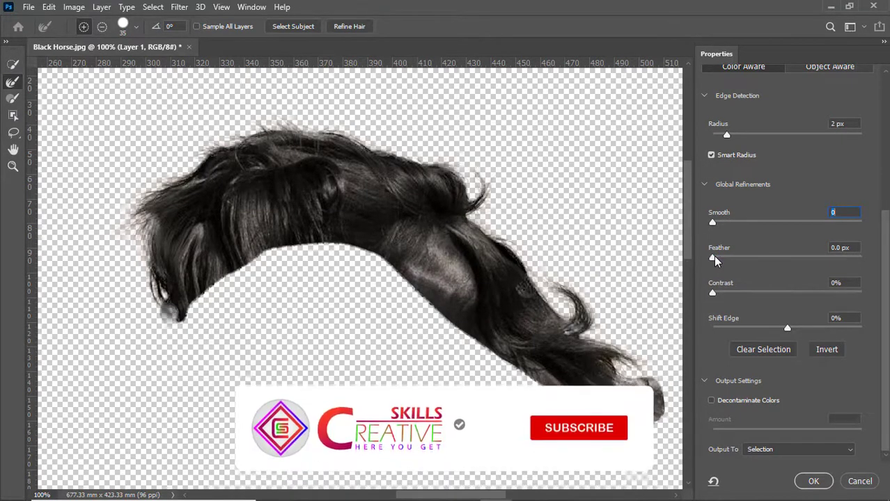
pyautogui.moveTo(715, 261); pyautogui.dragTo(766, 260)
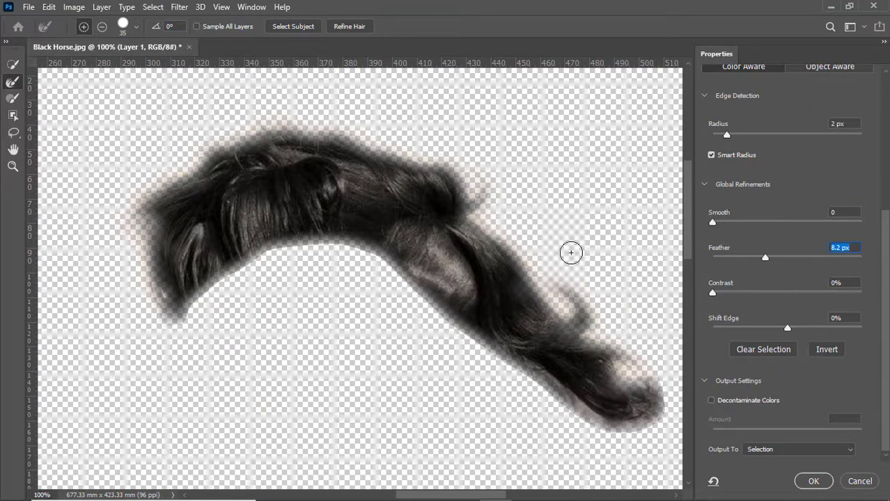
pyautogui.moveTo(760, 256); pyautogui.dragTo(706, 259)
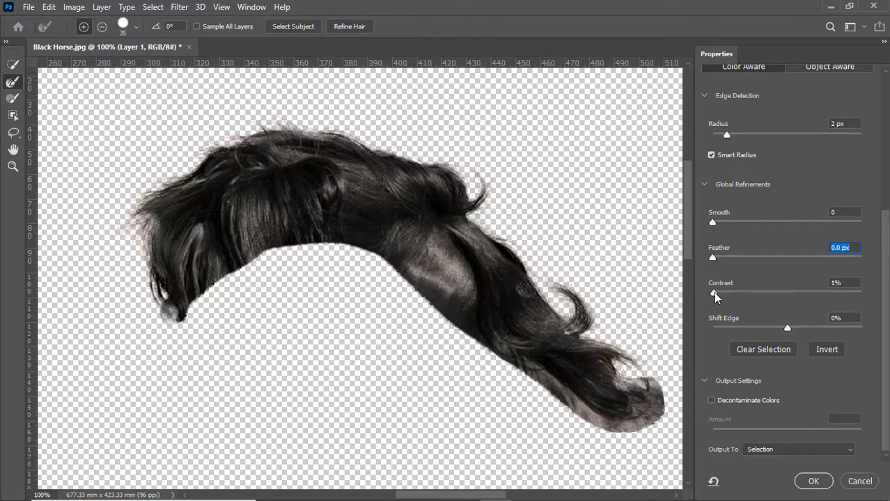
# - Set the mane edge's Contrast to 10% and Shift Edge to +11%
pyautogui.moveTo(712, 293); pyautogui.dragTo(728, 293)
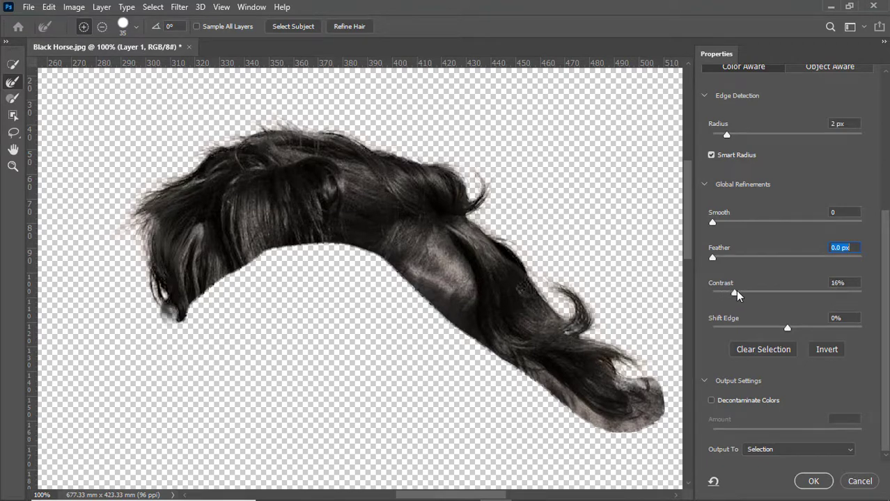
pyautogui.moveTo(787, 328); pyautogui.dragTo(762, 328)
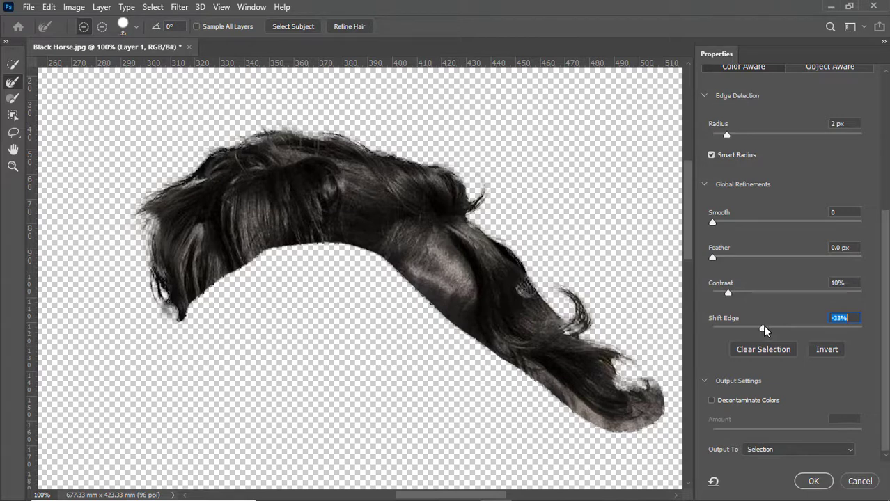
pyautogui.moveTo(763, 328); pyautogui.dragTo(807, 326)
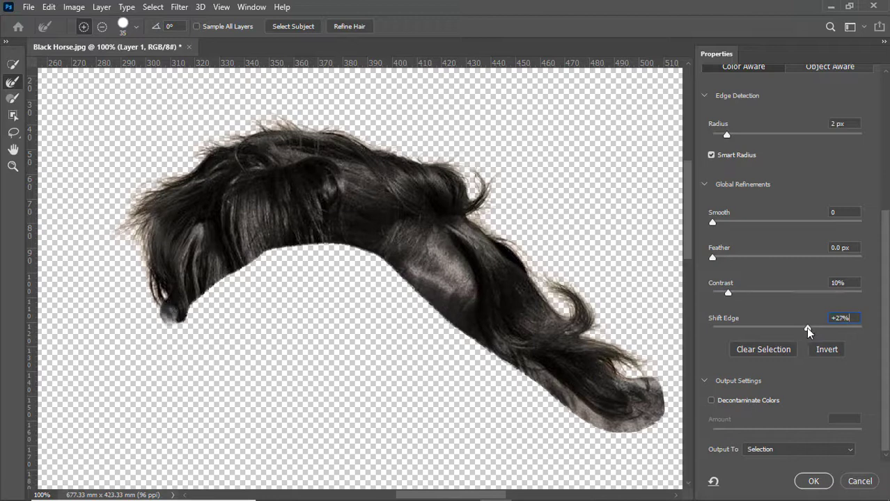
pyautogui.moveTo(805, 327); pyautogui.dragTo(794, 328)
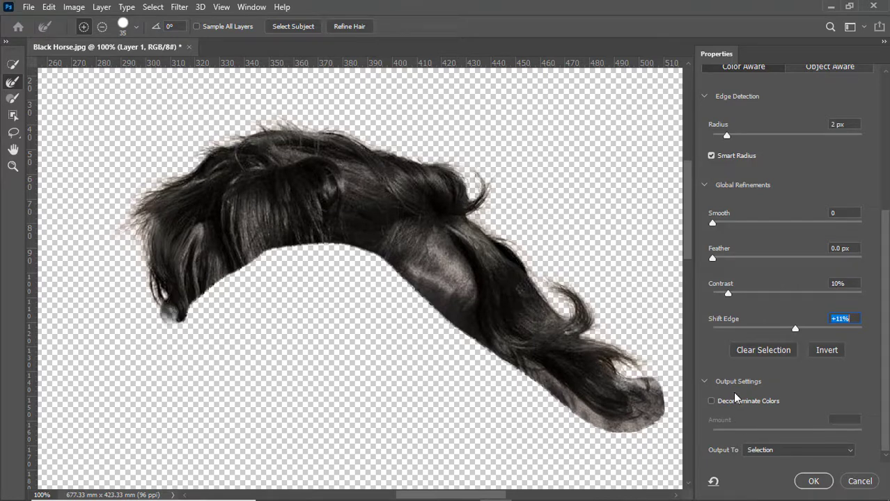
# - Decontaminate the mane's colors by 63% and output the result to a new layer with a layer mask
pyautogui.click(730, 406)
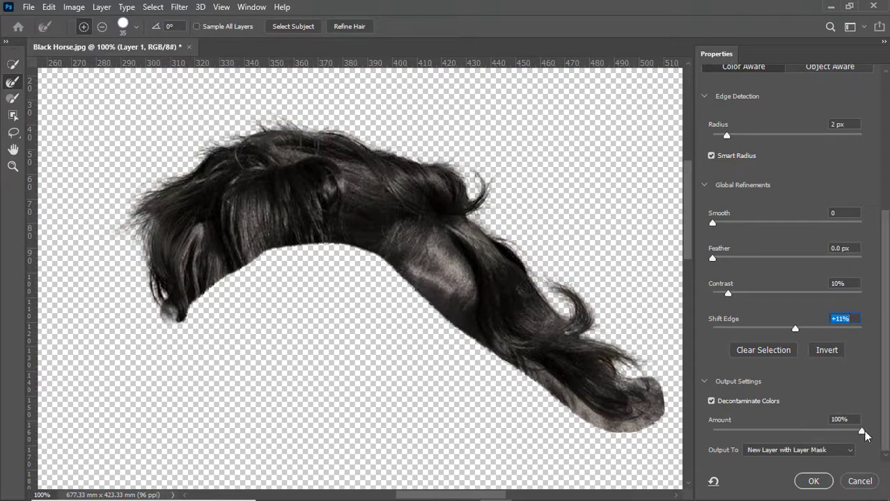
pyautogui.moveTo(863, 433); pyautogui.dragTo(807, 433)
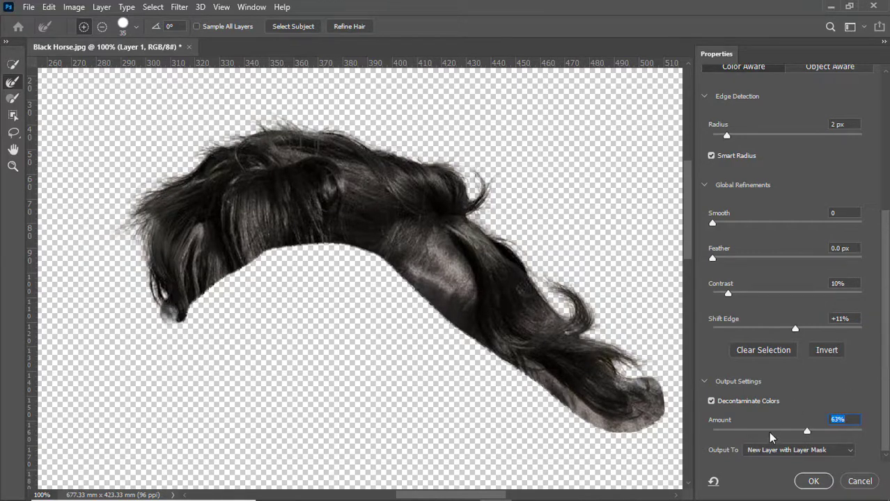
pyautogui.click(766, 453)
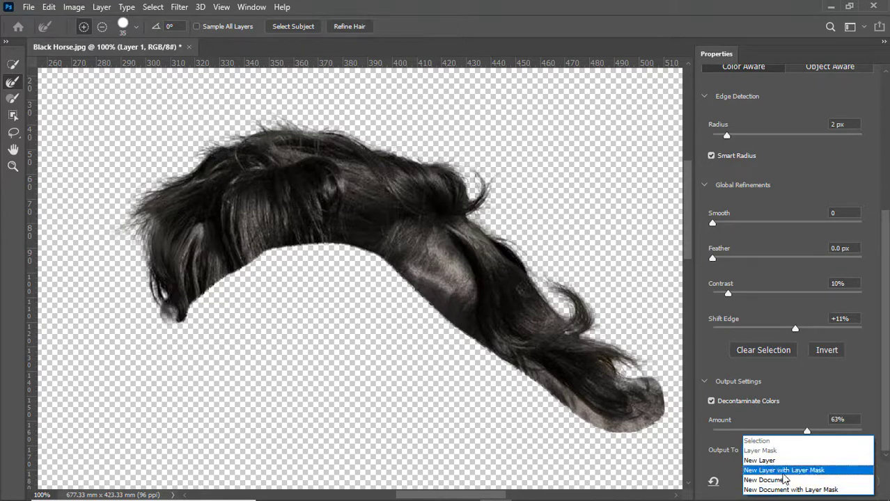
pyautogui.click(786, 471)
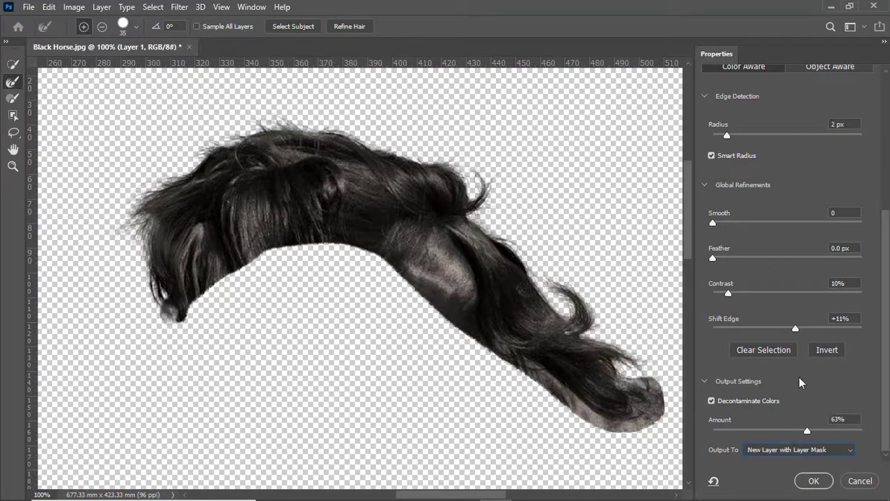
pyautogui.click(814, 483)
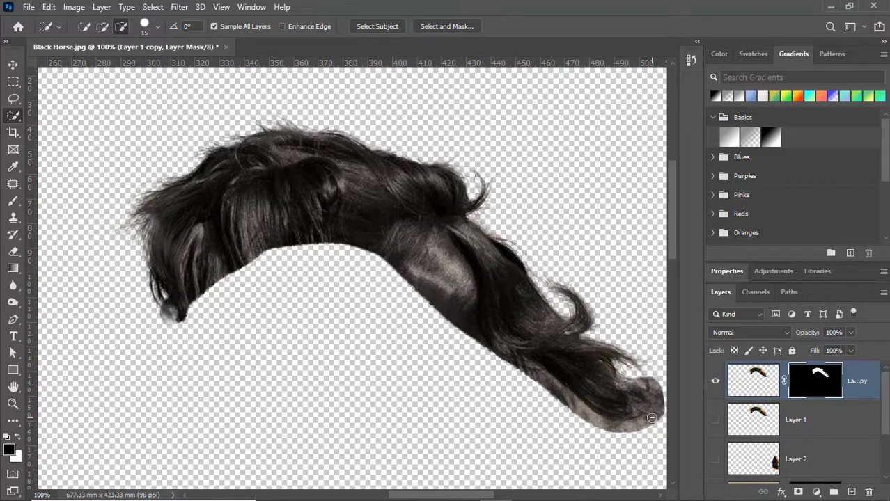
# - Hide the masked mane layer, then show and select Layer 2 containing the tail
pyautogui.hotkey('ctrl', '0')
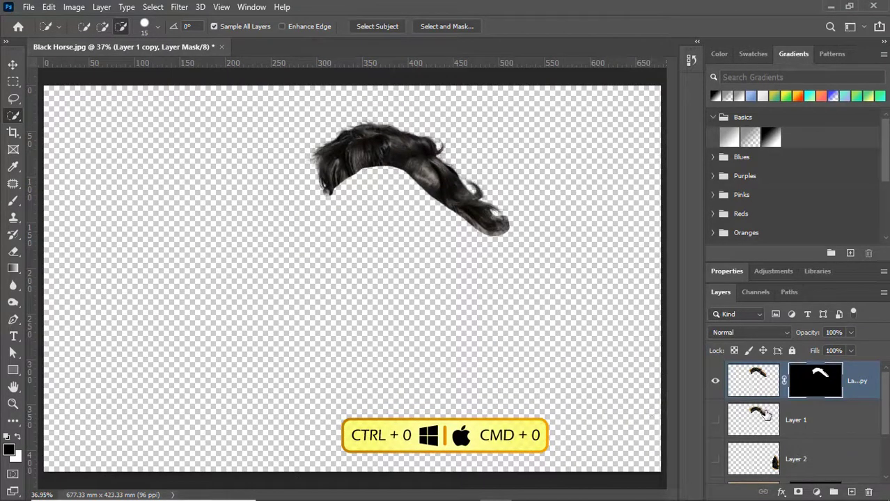
pyautogui.scroll(-2, 769, 421)
pyautogui.scroll(3, 770, 421)
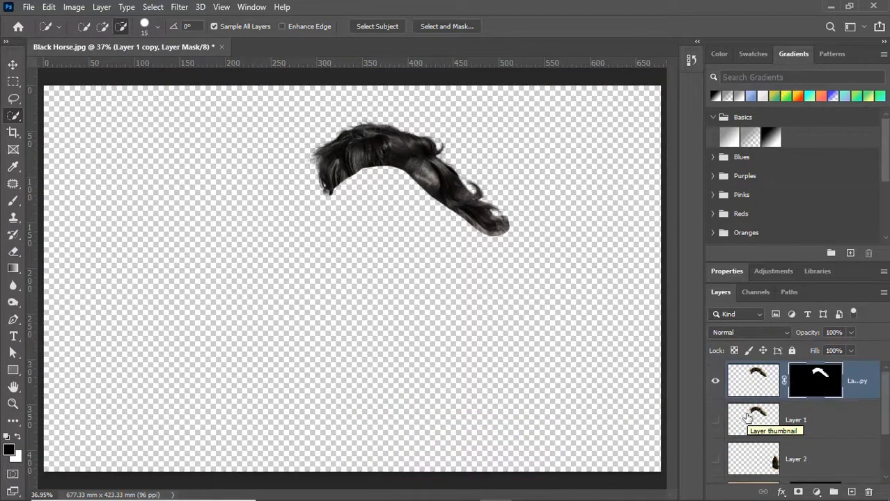
pyautogui.click(716, 383)
pyautogui.scroll(-1, 729, 390)
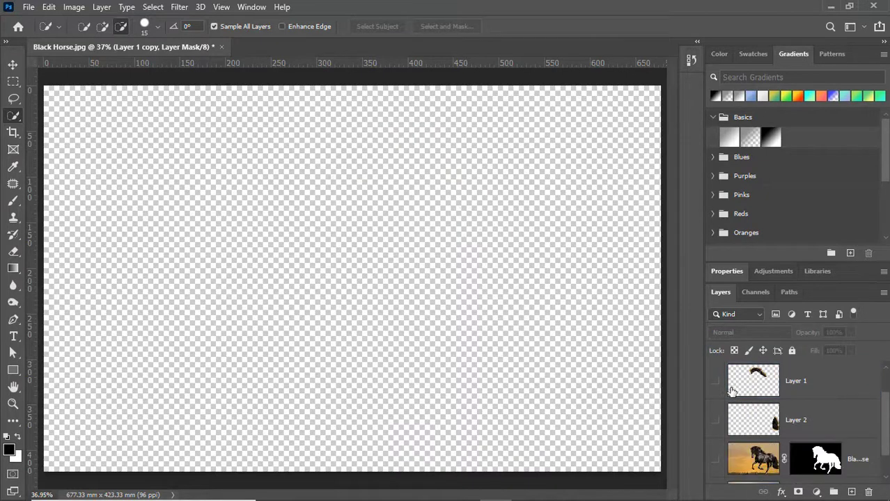
pyautogui.click(715, 419)
pyautogui.click(723, 420)
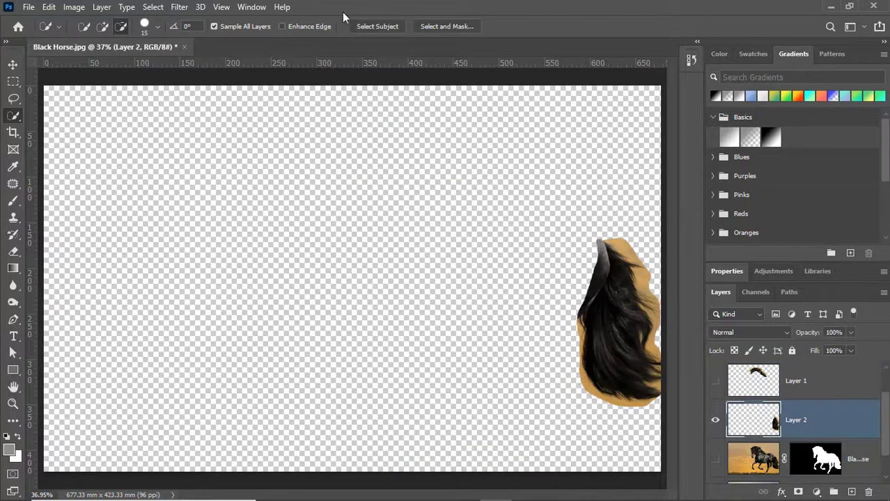
# - Select the tail with Select Subject and subtract the sky areas around its hair with the Quick Selection tool
pyautogui.click(385, 27)
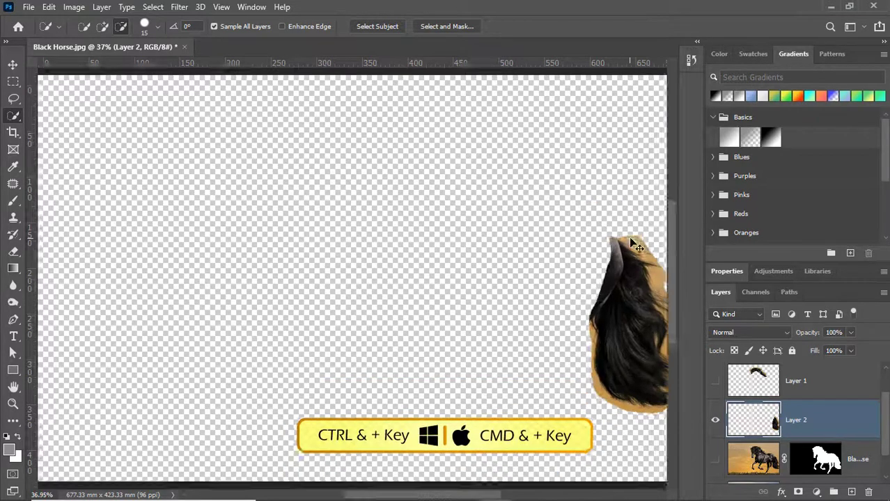
pyautogui.hotkey('ctrl', '+')
pyautogui.hotkey('ctrl', '+')
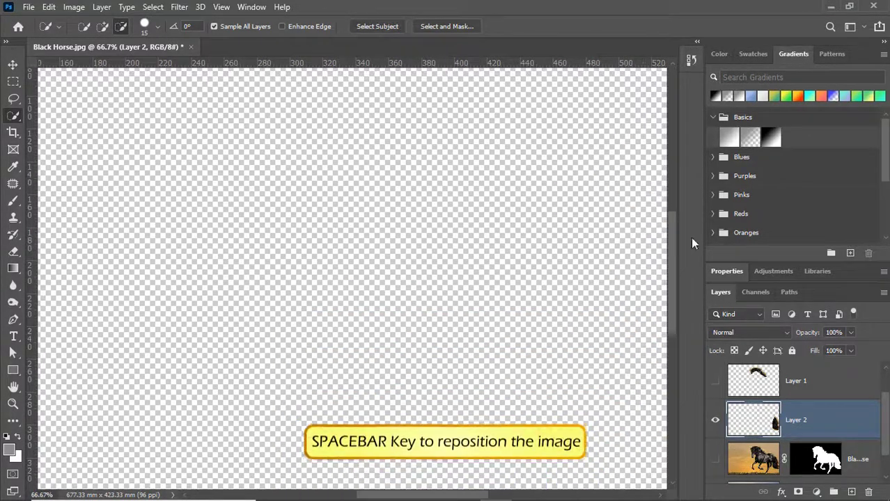
pyautogui.moveTo(594, 308); pyautogui.dragTo(186, 277)
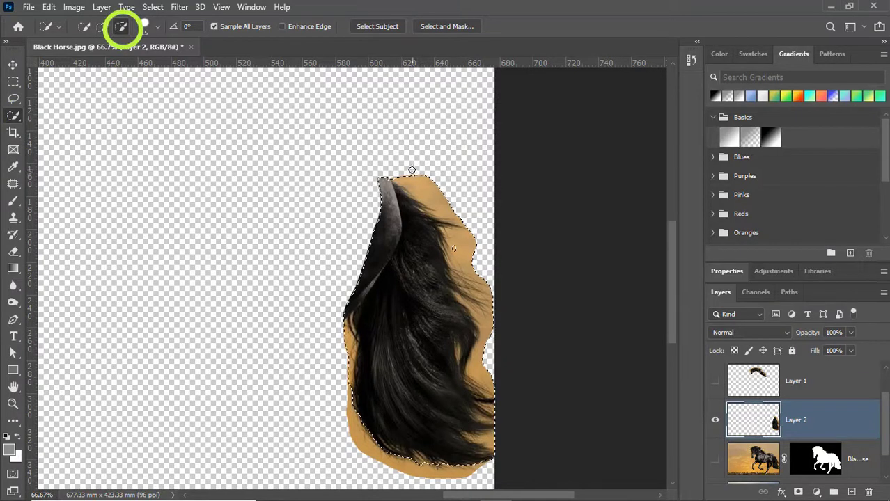
pyautogui.moveTo(415, 175); pyautogui.dragTo(443, 196)
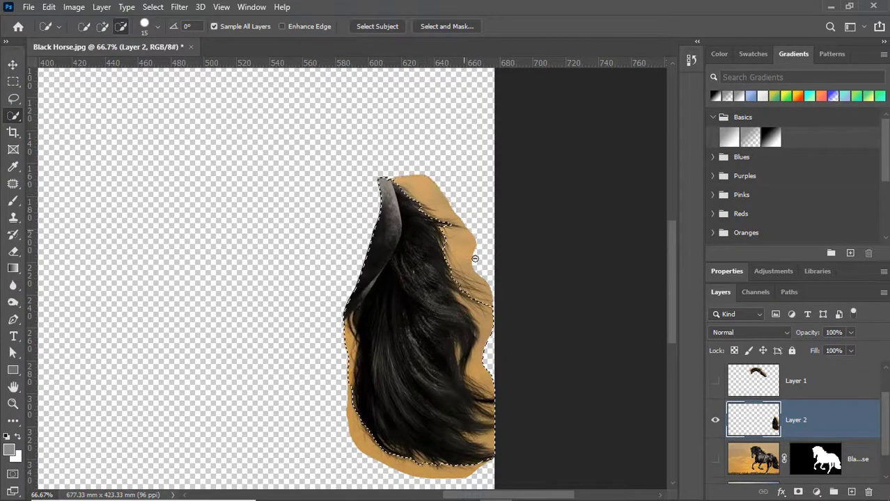
pyautogui.moveTo(497, 323); pyautogui.dragTo(491, 335)
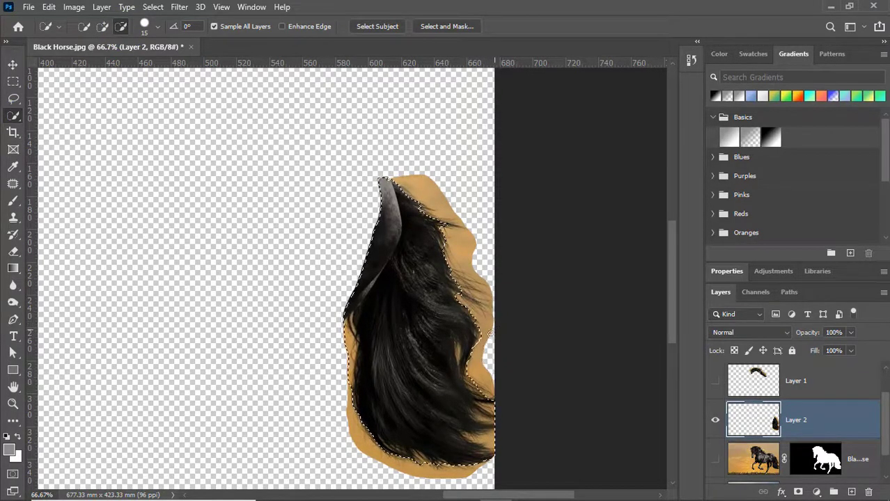
pyautogui.moveTo(343, 347); pyautogui.dragTo(345, 374)
pyautogui.click(488, 440)
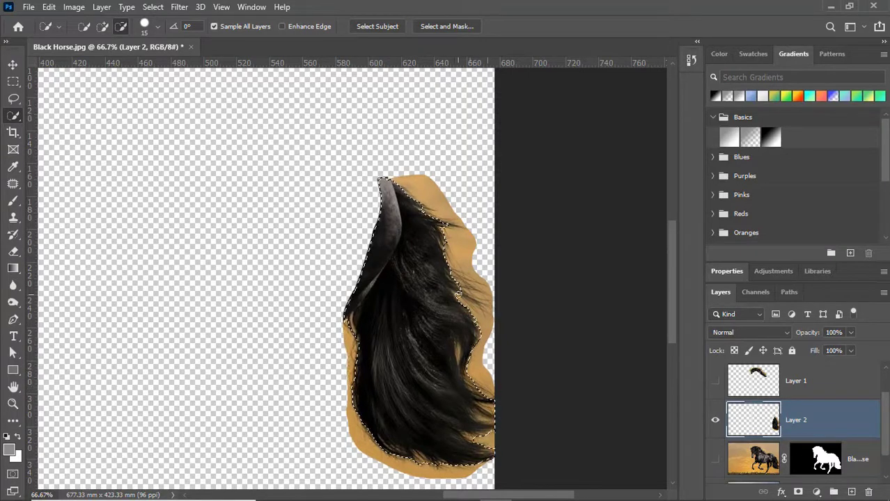
# - Open the tail selection in Select and Mask and switch the preview to Onion Skin view
pyautogui.click(447, 27)
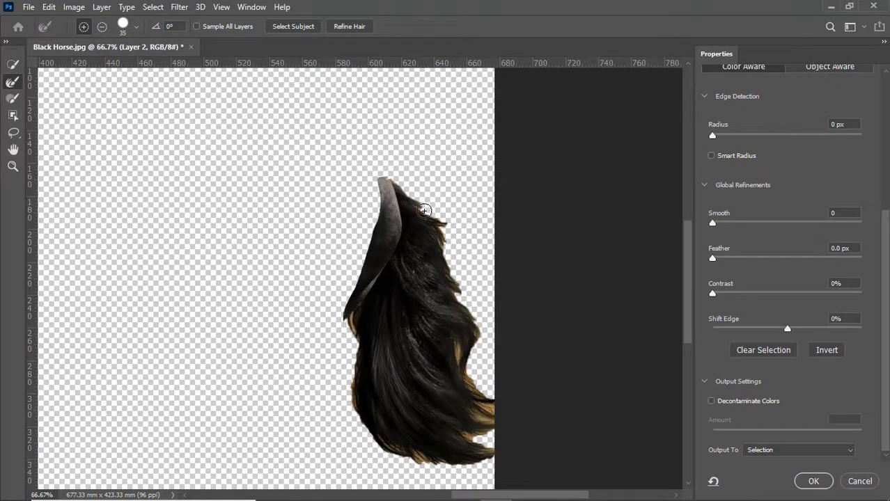
pyautogui.scroll(5, 848, 173)
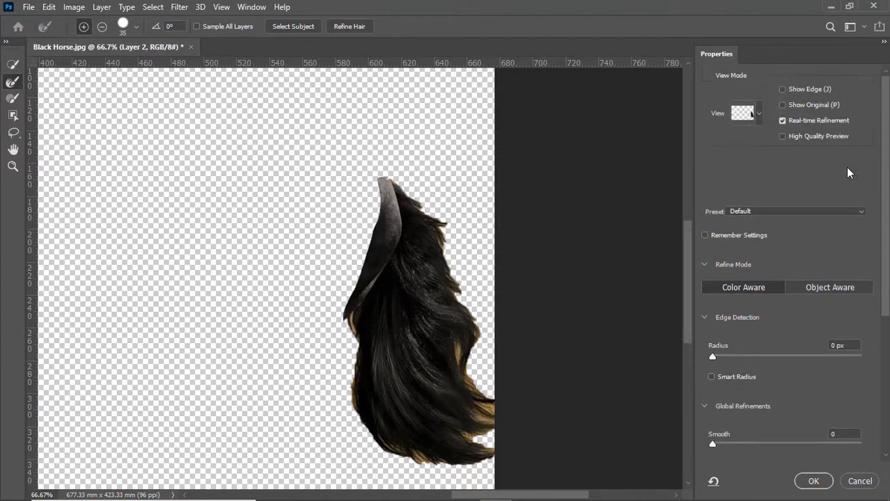
pyautogui.click(759, 115)
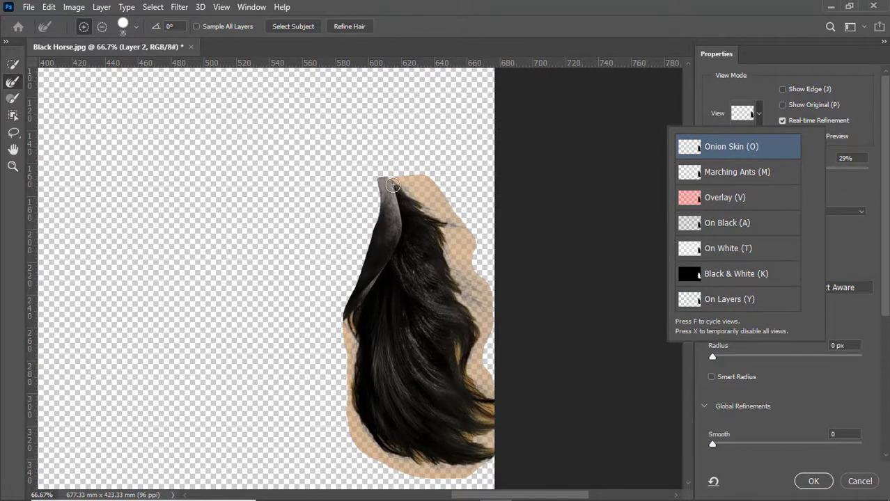
# - Refine the hair along the tail's outer edges with the Refine Edge Brush and subtract the over-refined spot inside the tail
pyautogui.click(395, 187)
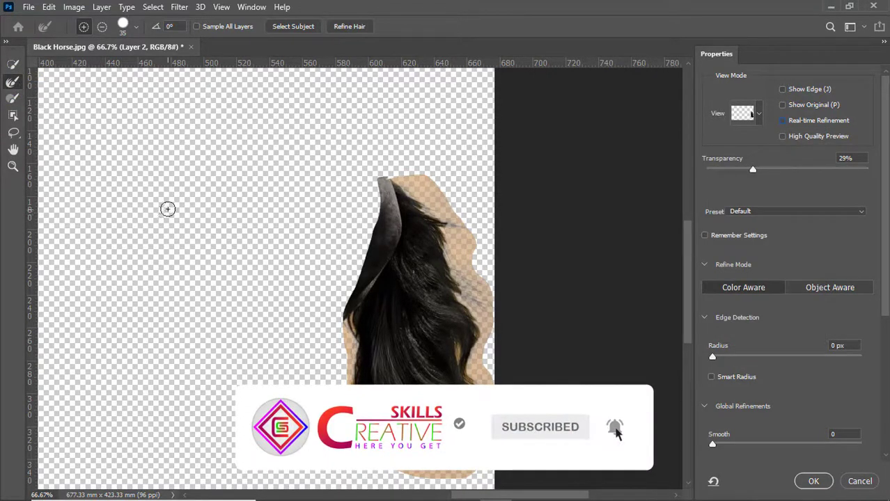
pyautogui.moveTo(397, 184)
pyautogui.mouseDown()
pyautogui.moveTo(441, 213)
pyautogui.moveTo(419, 212)
pyautogui.moveTo(468, 233)
pyautogui.moveTo(453, 262)
pyautogui.moveTo(483, 288)
pyautogui.moveTo(464, 308)
pyautogui.moveTo(467, 368)
pyautogui.mouseUp()
pyautogui.moveTo(490, 442)
pyautogui.mouseDown()
pyautogui.moveTo(476, 469)
pyautogui.moveTo(489, 466)
pyautogui.moveTo(374, 441)
pyautogui.moveTo(350, 377)
pyautogui.moveTo(348, 317)
pyautogui.mouseUp()
pyautogui.click(103, 26)
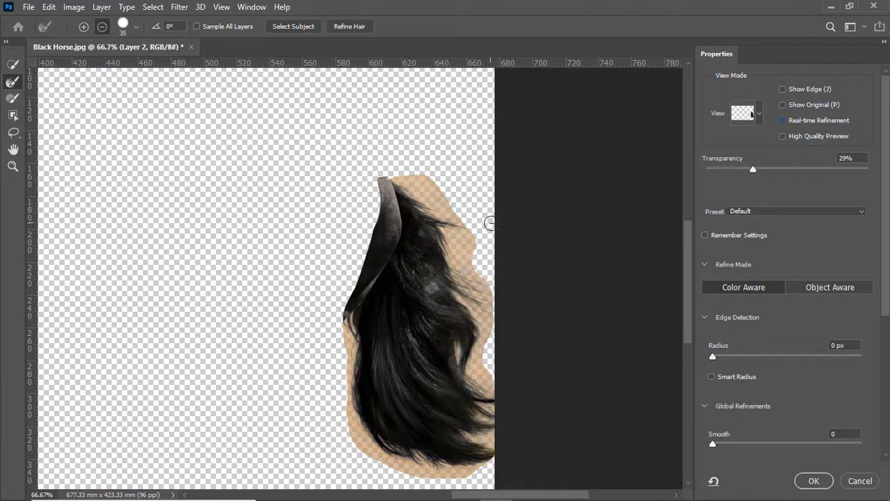
pyautogui.moveTo(436, 284)
pyautogui.mouseDown()
pyautogui.moveTo(419, 275)
pyautogui.moveTo(443, 286)
pyautogui.mouseUp()
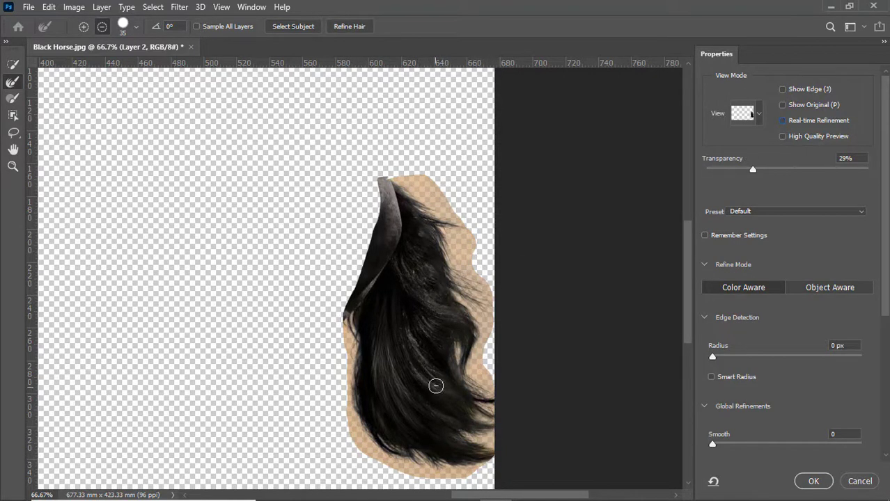
# - In On Layers view, shift the tail selection's edge to +7% and output it to a new layer with a layer mask
pyautogui.click(755, 117)
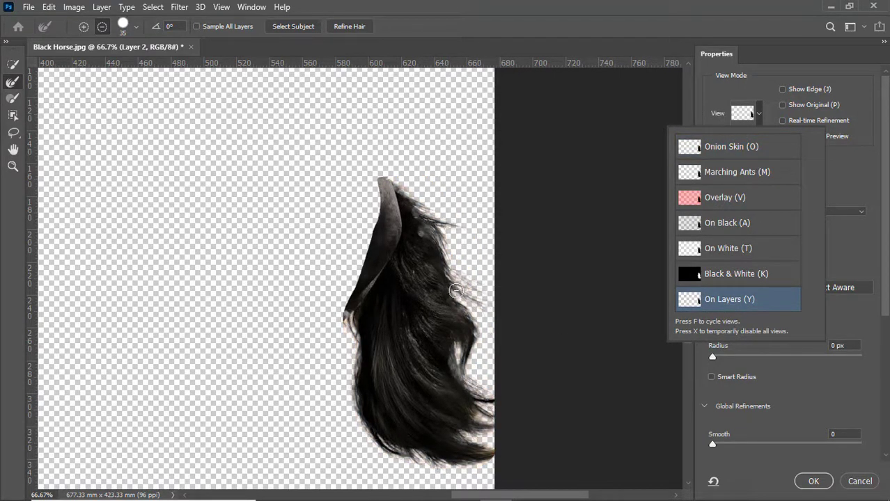
pyautogui.click(740, 343)
pyautogui.scroll(-5, 740, 344)
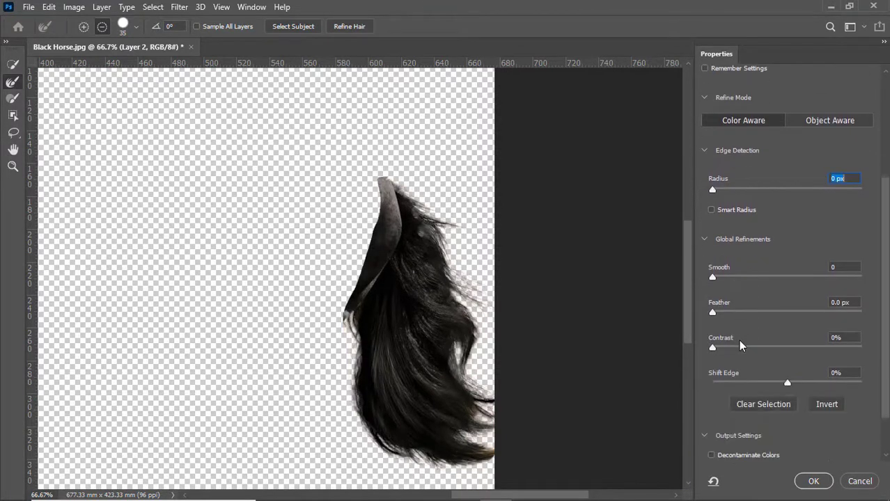
pyautogui.scroll(-3, 740, 345)
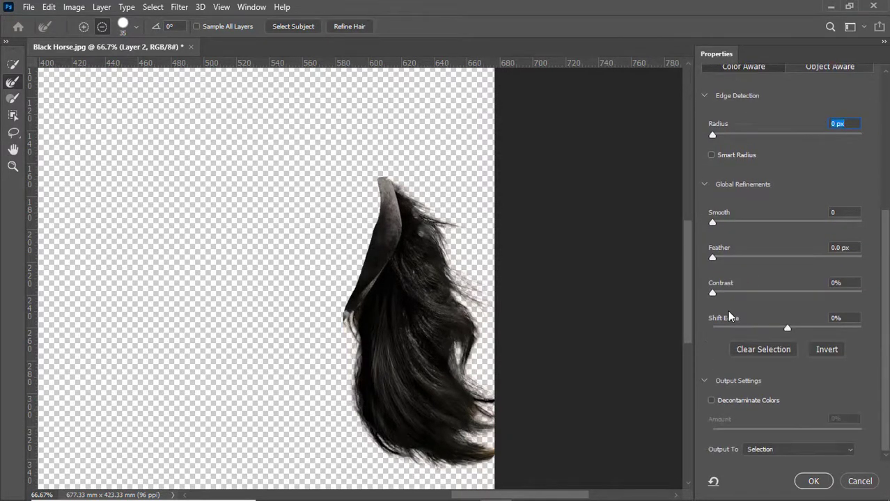
pyautogui.moveTo(787, 328)
pyautogui.mouseDown()
pyautogui.moveTo(804, 331)
pyautogui.moveTo(794, 336)
pyautogui.mouseUp()
pyautogui.click(779, 450)
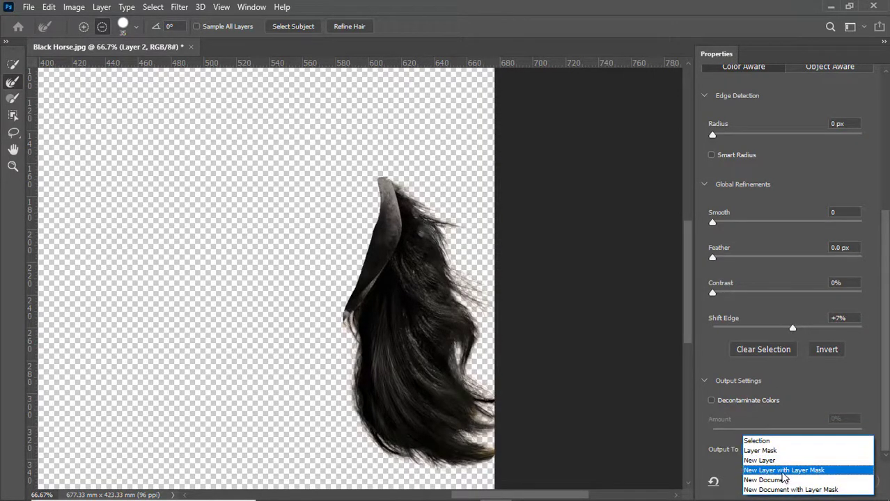
pyautogui.click(784, 474)
pyautogui.click(811, 481)
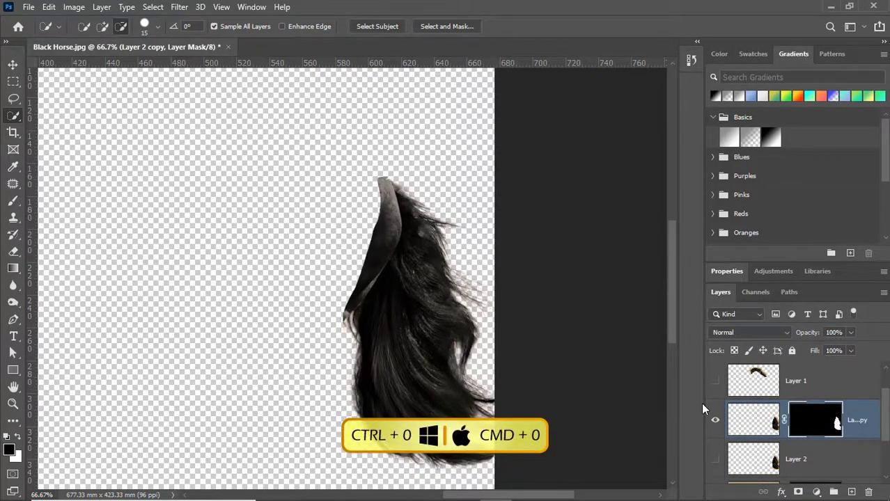
# - Fit the whole image in view and show the masked mane layer and the masked Black Horse layer along with the tail
pyautogui.hotkey('ctrl', '0')
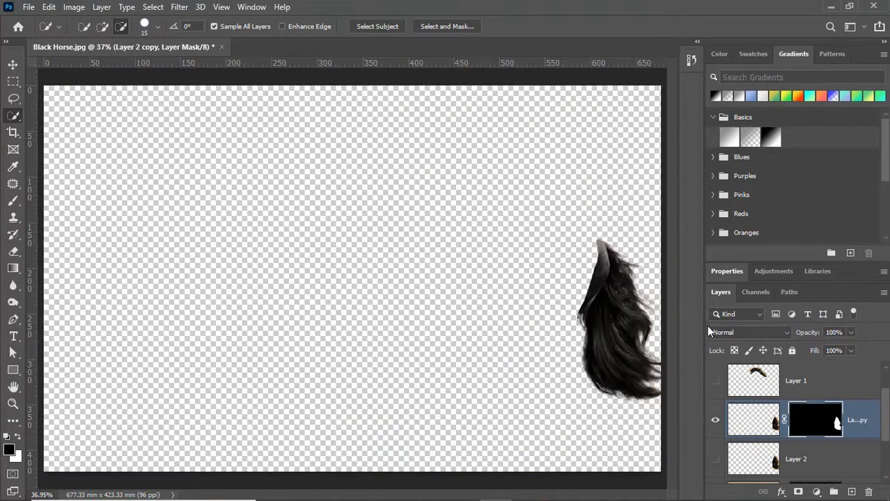
pyautogui.scroll(1, 797, 380)
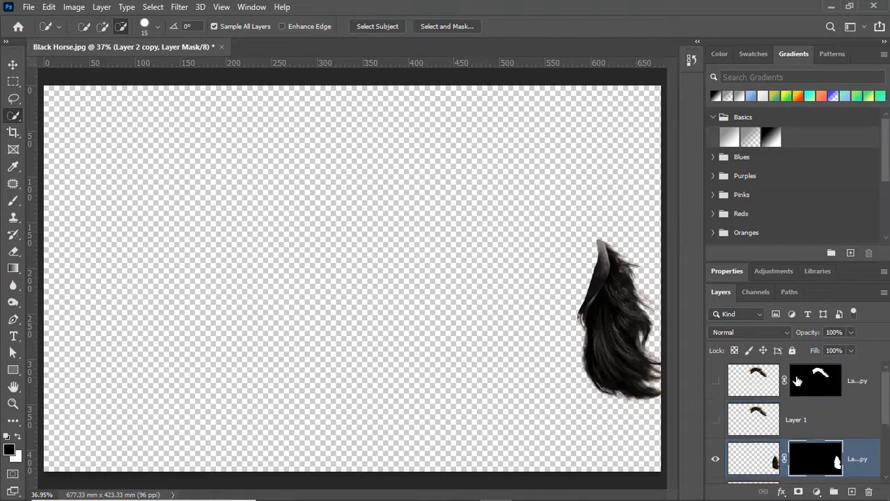
pyautogui.click(716, 382)
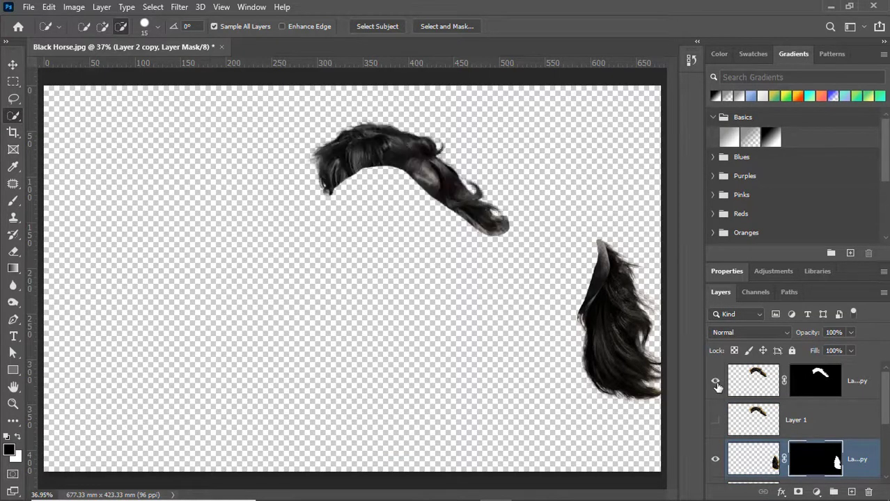
pyautogui.scroll(-3, 718, 387)
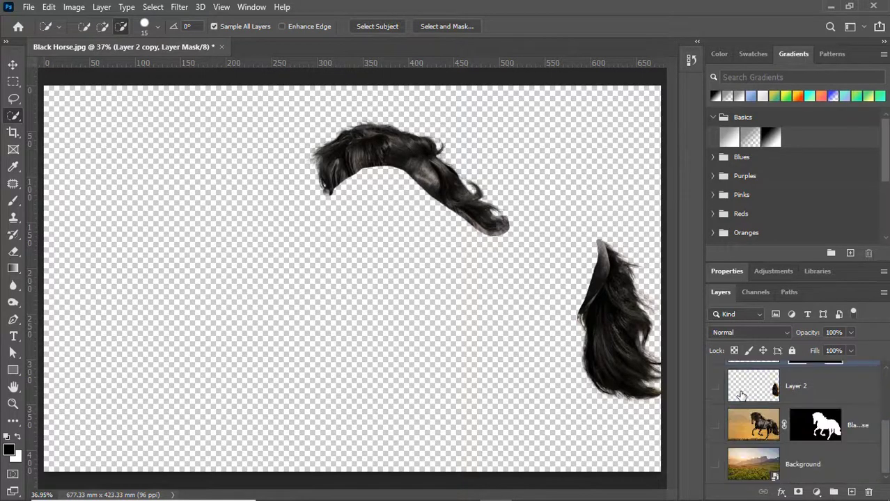
pyautogui.click(716, 426)
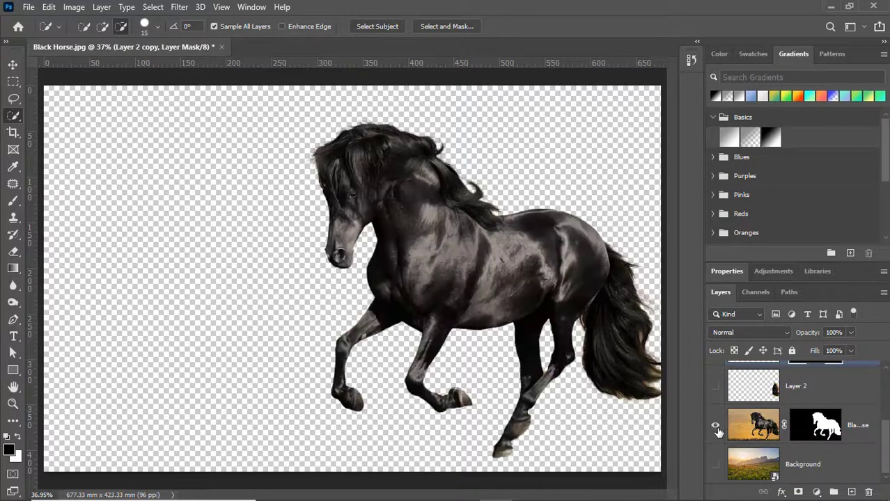
pyautogui.scroll(3, 717, 432)
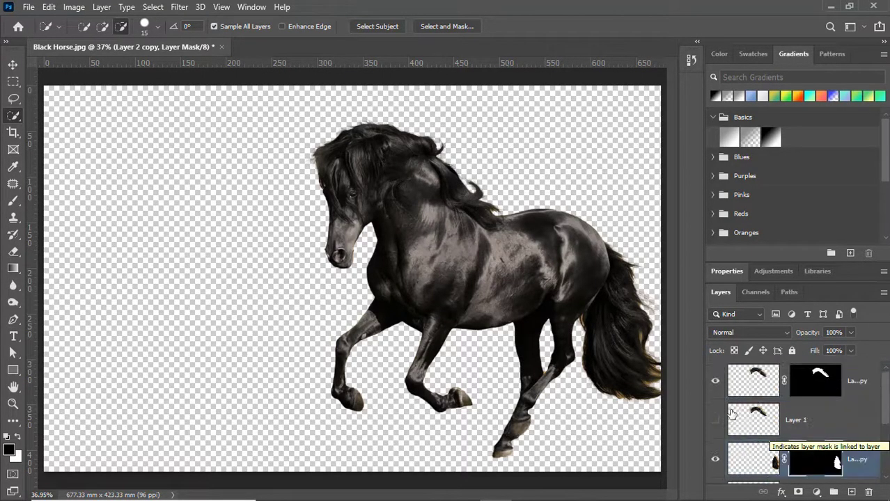
# - Hide the masked mane and tail layers and paint black on the Black Horse layer mask along the mane and tail edges
pyautogui.click(716, 382)
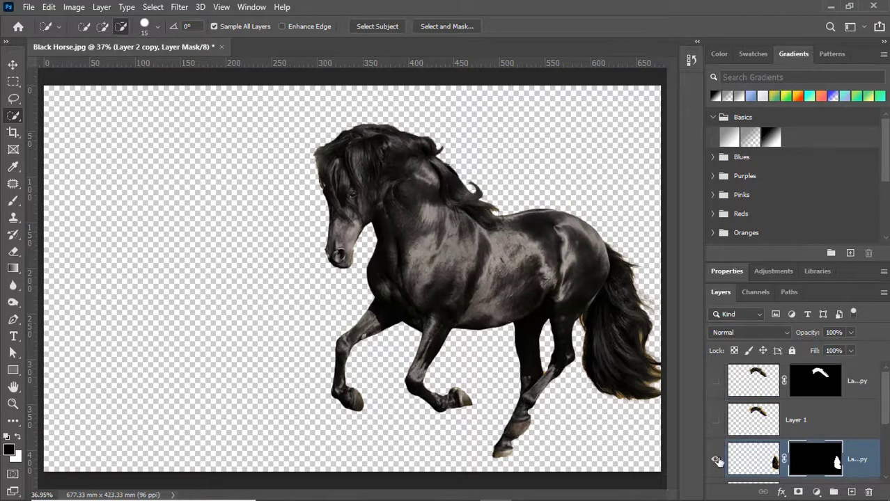
pyautogui.click(718, 461)
pyautogui.scroll(-2, 787, 430)
pyautogui.click(816, 426)
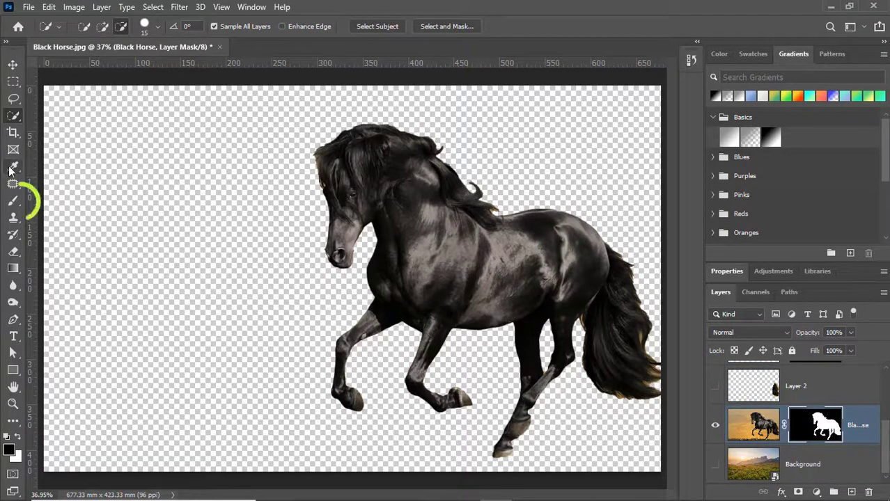
pyautogui.click(13, 199)
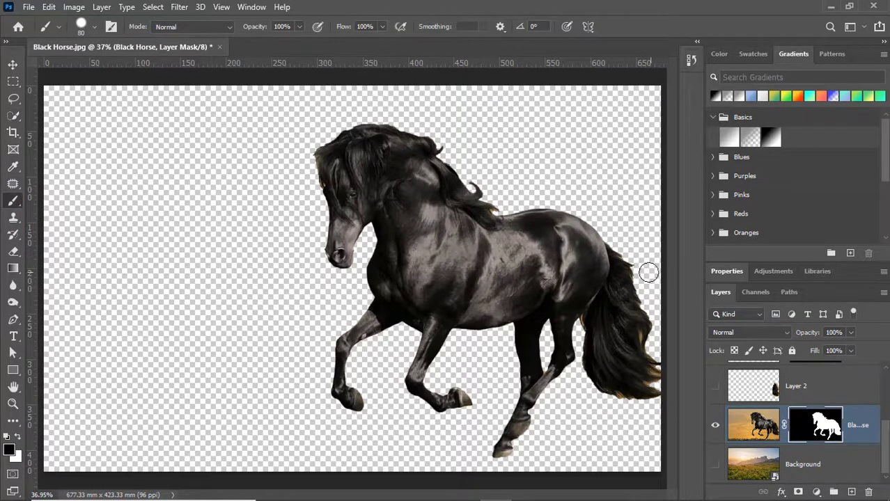
pyautogui.moveTo(622, 259)
pyautogui.mouseDown()
pyautogui.moveTo(656, 327)
pyautogui.moveTo(652, 338)
pyautogui.moveTo(640, 329)
pyautogui.moveTo(643, 344)
pyautogui.moveTo(666, 373)
pyautogui.moveTo(642, 376)
pyautogui.moveTo(651, 392)
pyautogui.moveTo(604, 390)
pyautogui.moveTo(580, 314)
pyautogui.mouseUp()
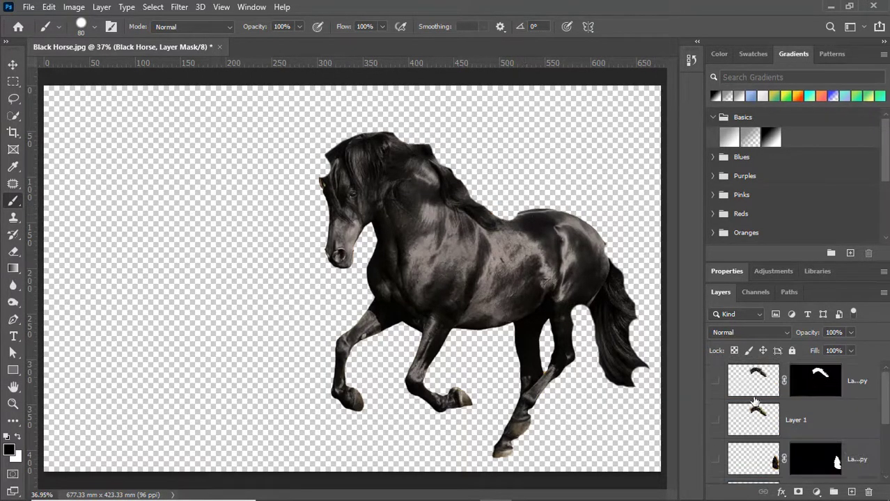
# - Show the masked mane and tail layers again and paint white on the Black Horse mask to restore the back near the mane's end
pyautogui.click(716, 382)
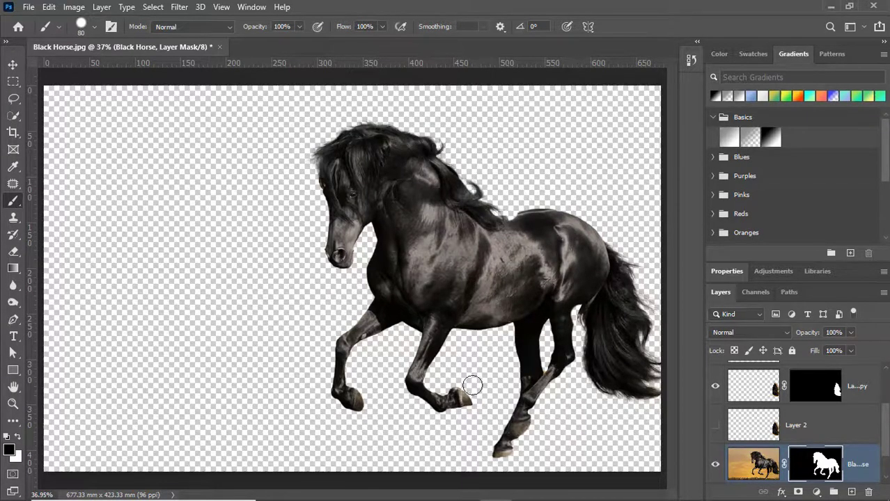
pyautogui.scroll(-1, 818, 396)
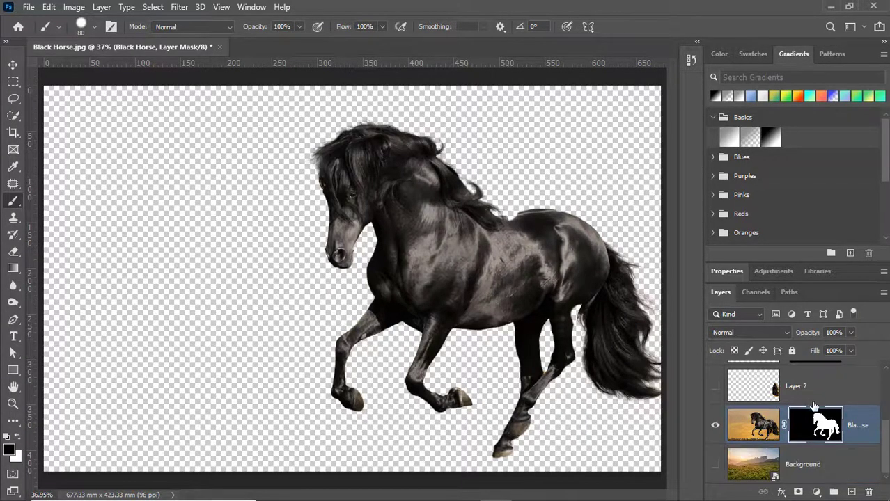
pyautogui.press('x')
pyautogui.moveTo(499, 221)
pyautogui.mouseDown()
pyautogui.moveTo(515, 224)
pyautogui.moveTo(477, 224)
pyautogui.mouseUp()
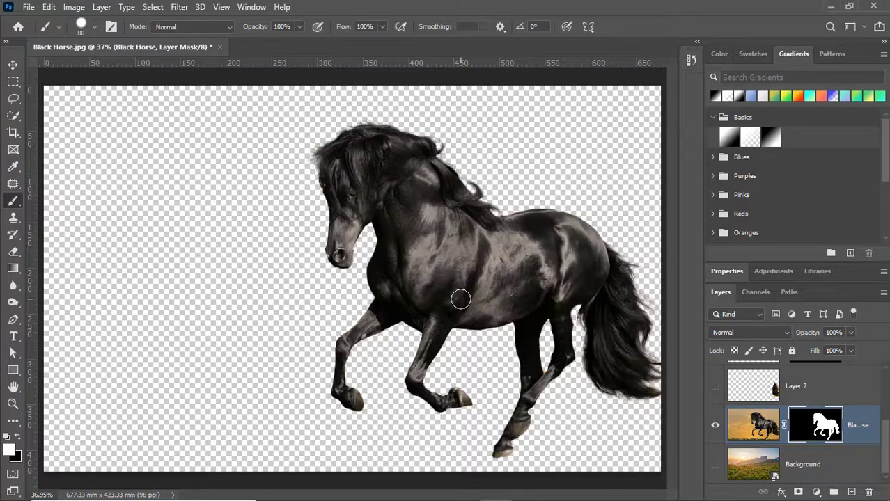